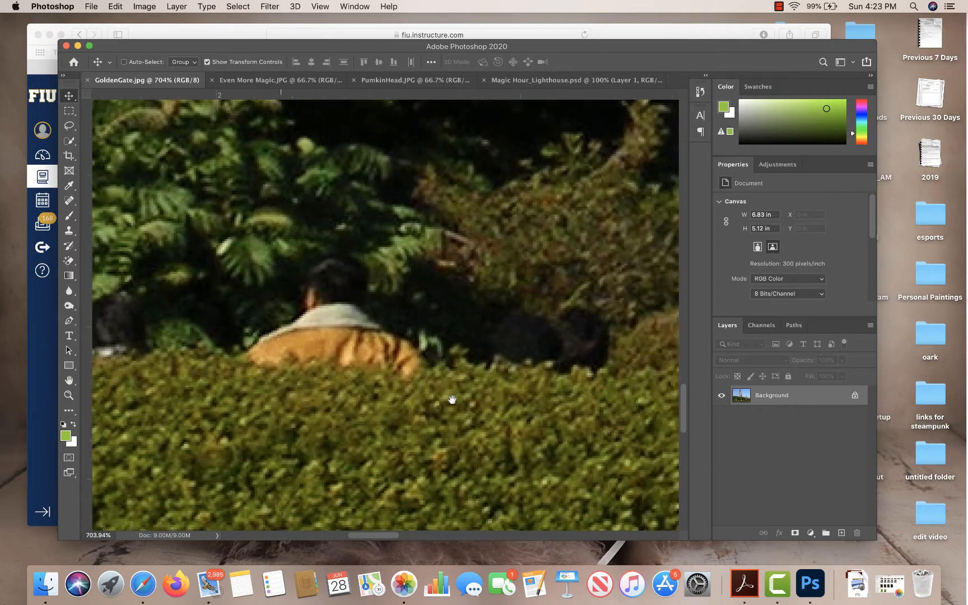
- Examine the people, white-hooded figure and caution sign along the hedge, and fit the whole bridge photo in view
{"action": "scroll", "coordinate": [449, 400], "scroll_direction": "left", "scroll_amount": 8}
{"action": "scroll", "coordinate": [456, 374], "scroll_direction": "left", "scroll_amount": 1}
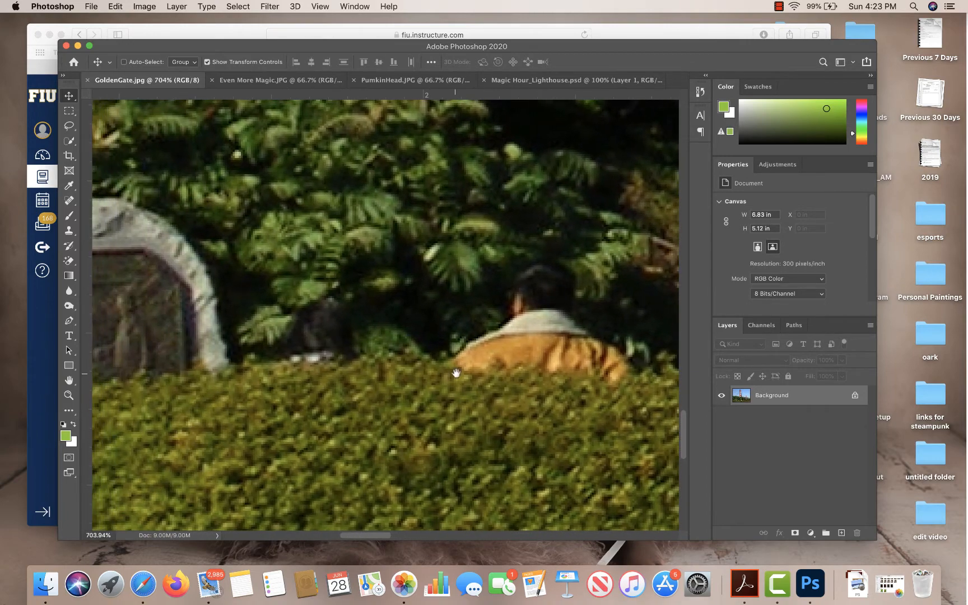
{"action": "scroll", "coordinate": [490, 373], "scroll_direction": "right", "scroll_amount": 10}
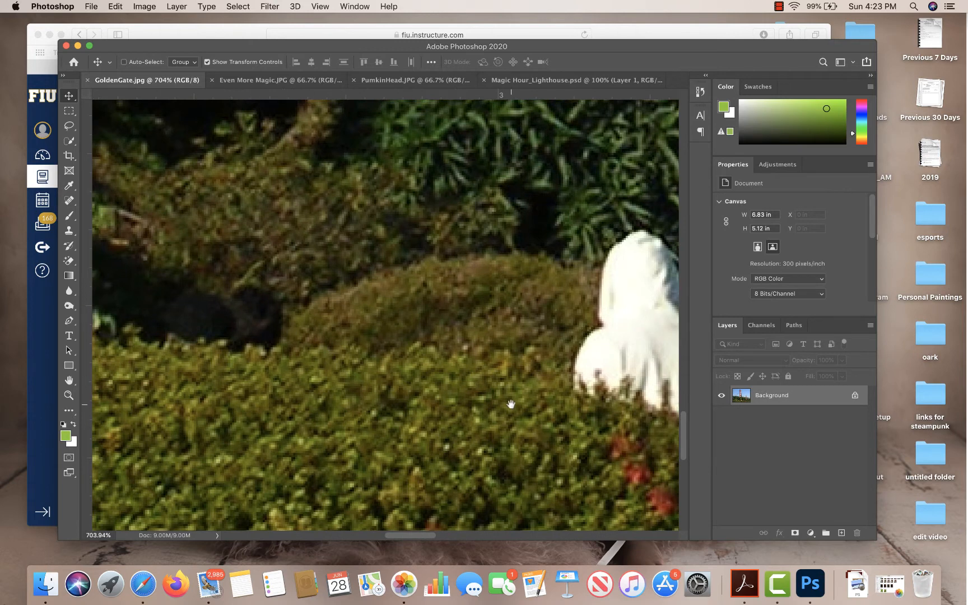
{"action": "scroll", "coordinate": [510, 403], "scroll_direction": "right", "scroll_amount": 10}
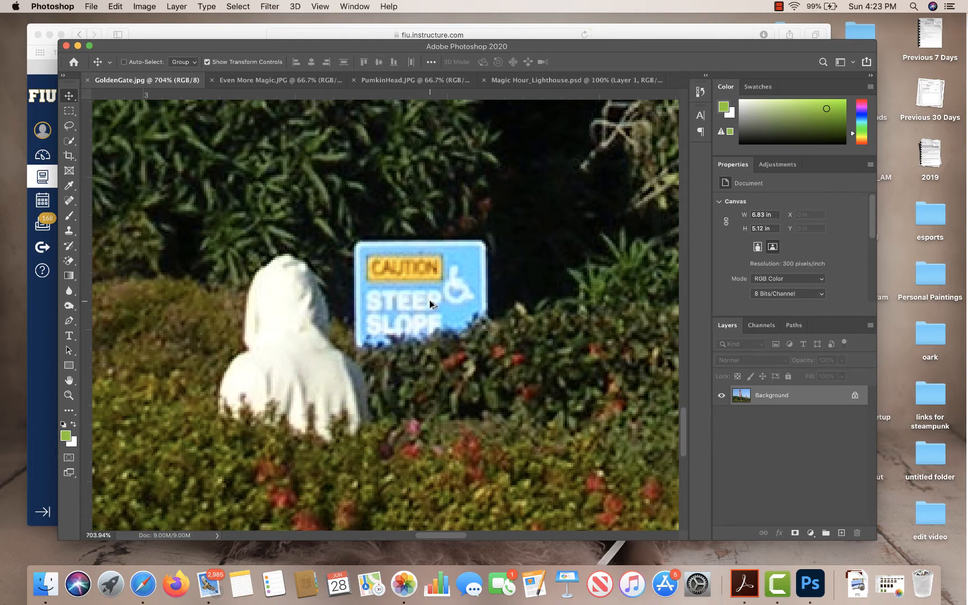
{"action": "key", "text": "super+0"}
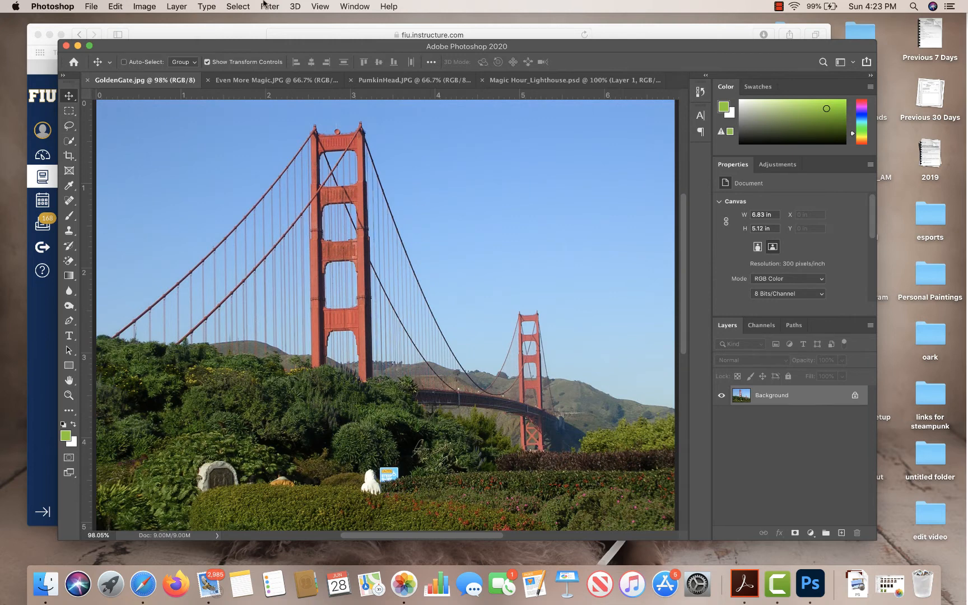
{"action": "left_click", "coordinate": [355, 6]}
{"action": "mouse_move", "coordinate": [328, 10]}
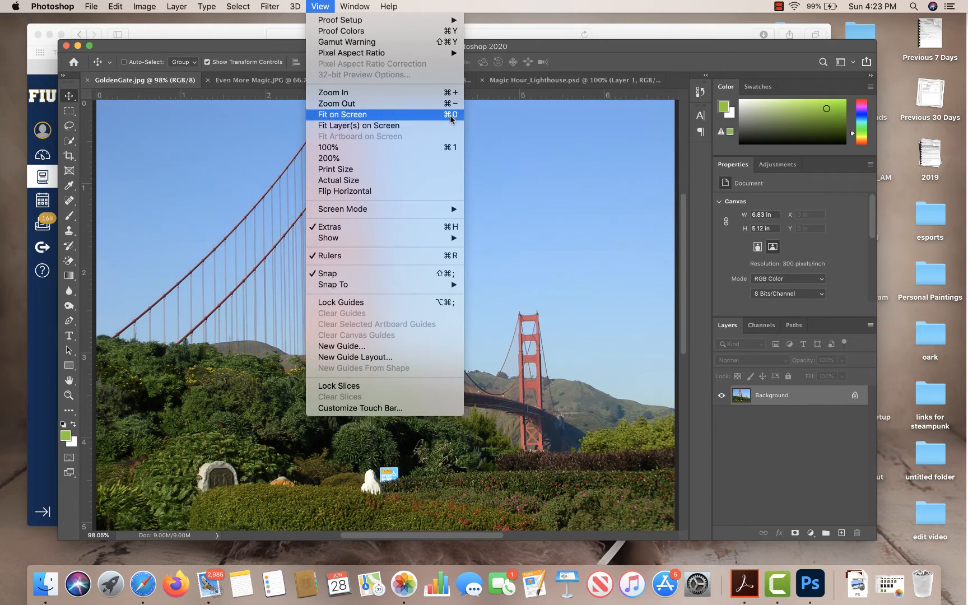
{"action": "left_click", "coordinate": [581, 184]}
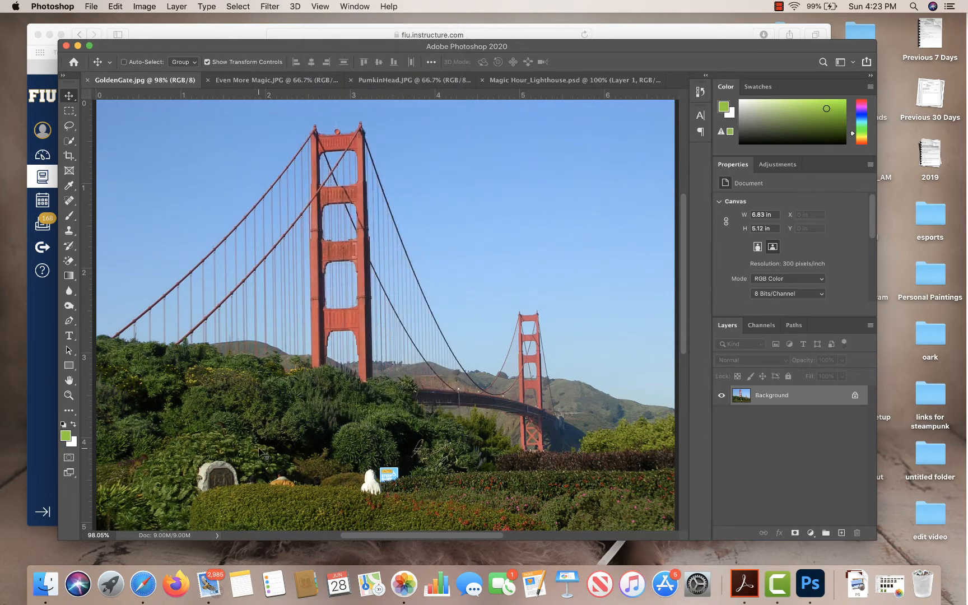
- Zoom in to 500% on the orange-jacketed person behind the hedge
{"action": "left_click", "coordinate": [68, 396]}
{"action": "left_click_drag", "start_coordinate": [239, 445], "coordinate": [300, 387]}
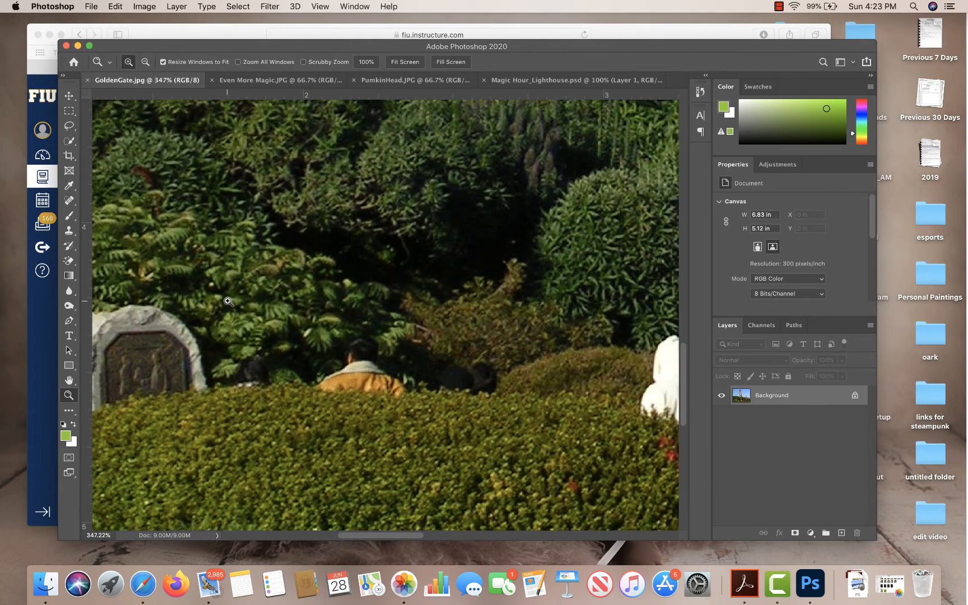
{"action": "left_click_drag", "start_coordinate": [228, 301], "coordinate": [426, 452]}
{"action": "key", "text": "alt"}
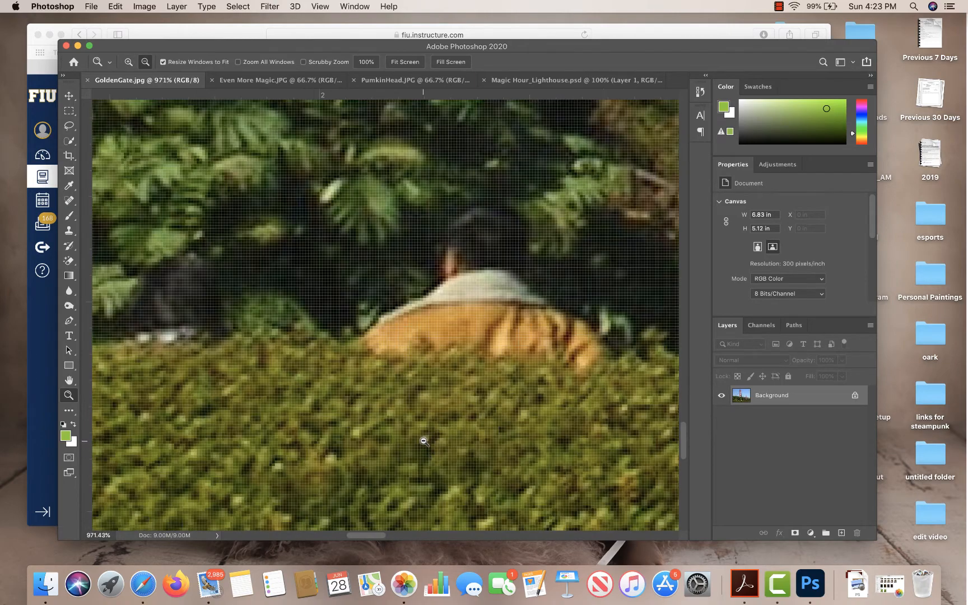
{"action": "left_click", "coordinate": [411, 419], "text": "alt"}
{"action": "left_click", "coordinate": [411, 418], "text": "alt"}
{"action": "left_click", "coordinate": [410, 419], "text": "alt"}
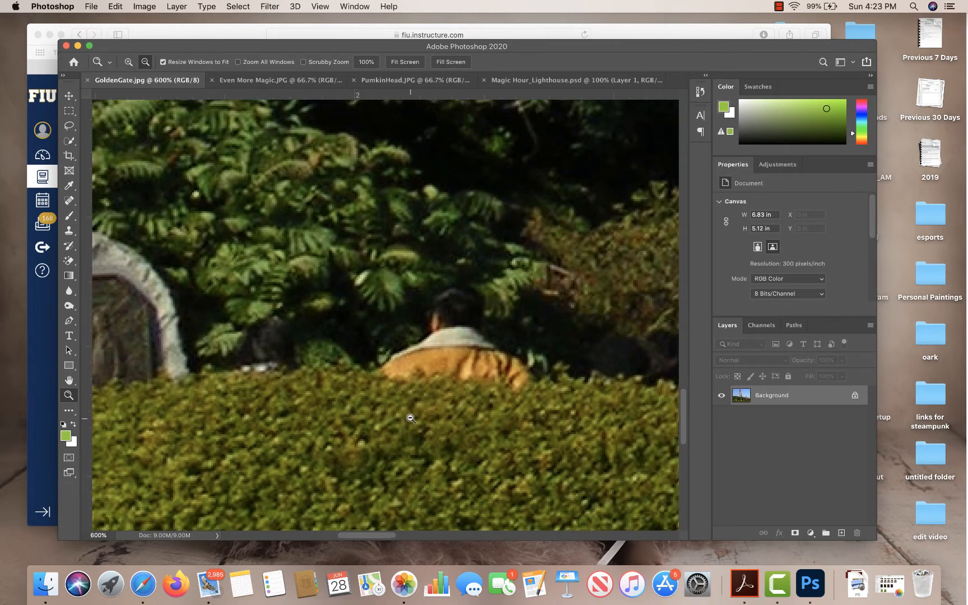
{"action": "left_click", "coordinate": [411, 419], "text": "alt"}
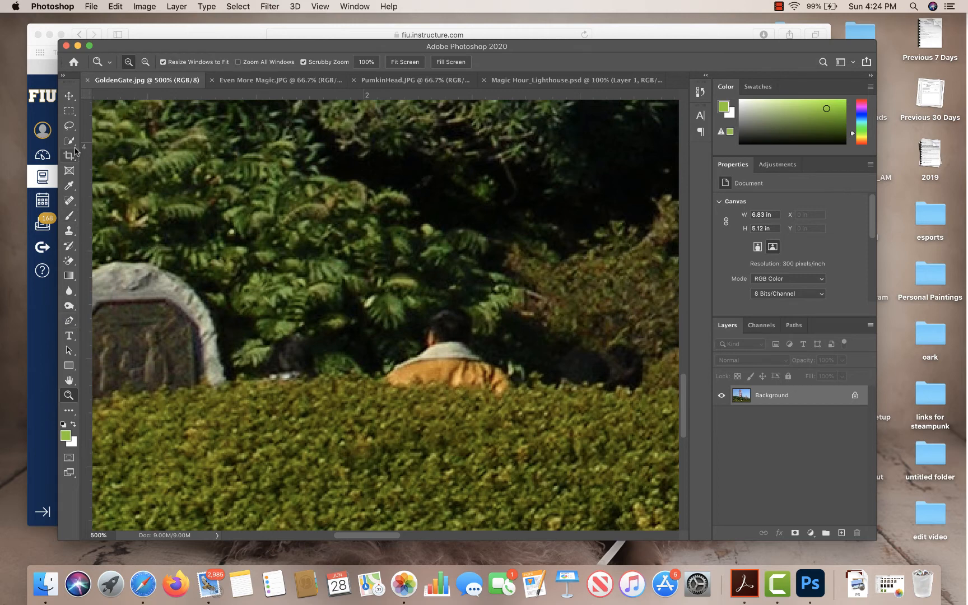
{"action": "left_click", "coordinate": [68, 203]}
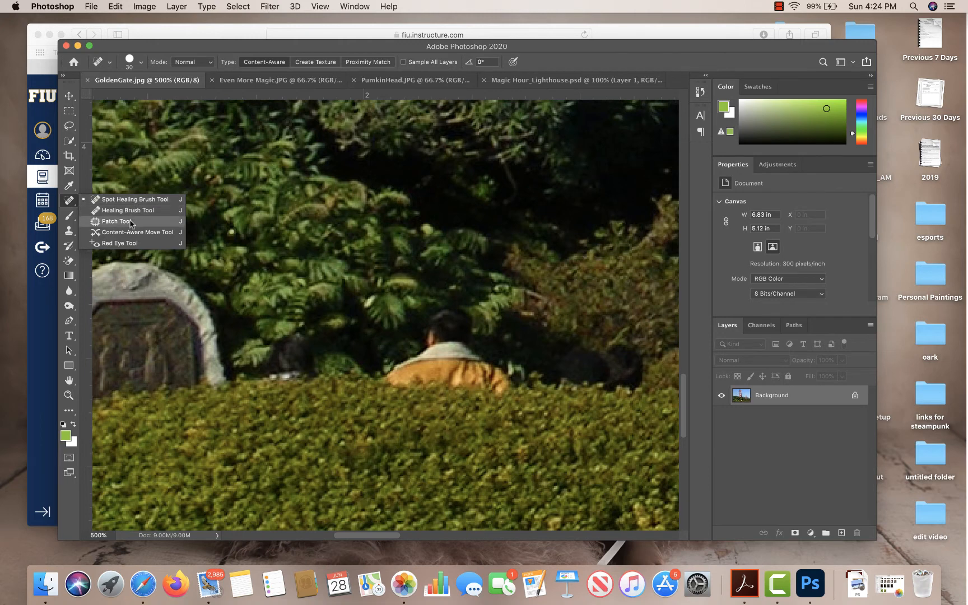
{"action": "left_click", "coordinate": [71, 232]}
{"action": "right_click", "coordinate": [71, 232]}
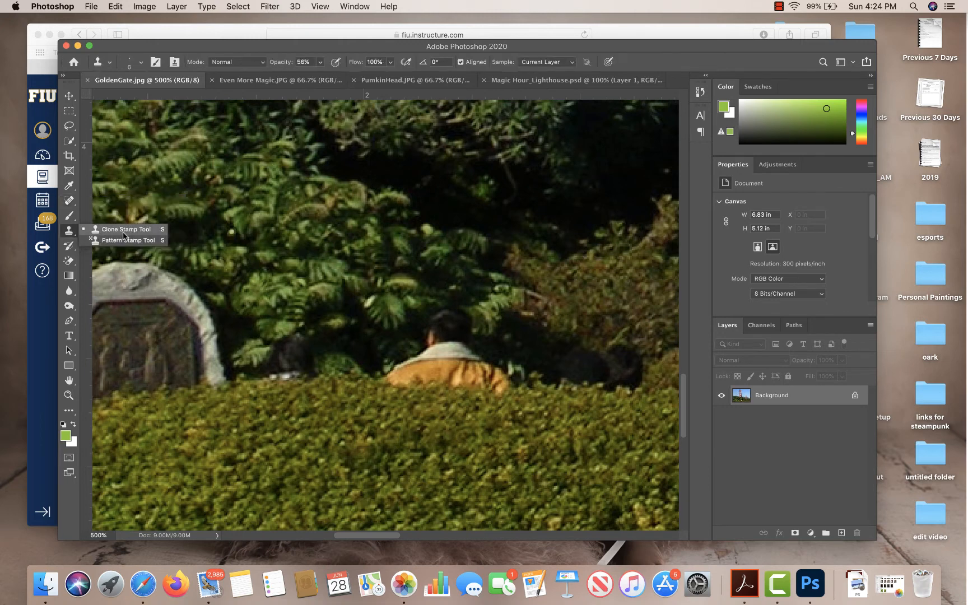
- Remove the orange-jacketed person above the hedge with the Spot Healing Brush in Content-Aware mode
{"action": "left_click", "coordinate": [65, 202]}
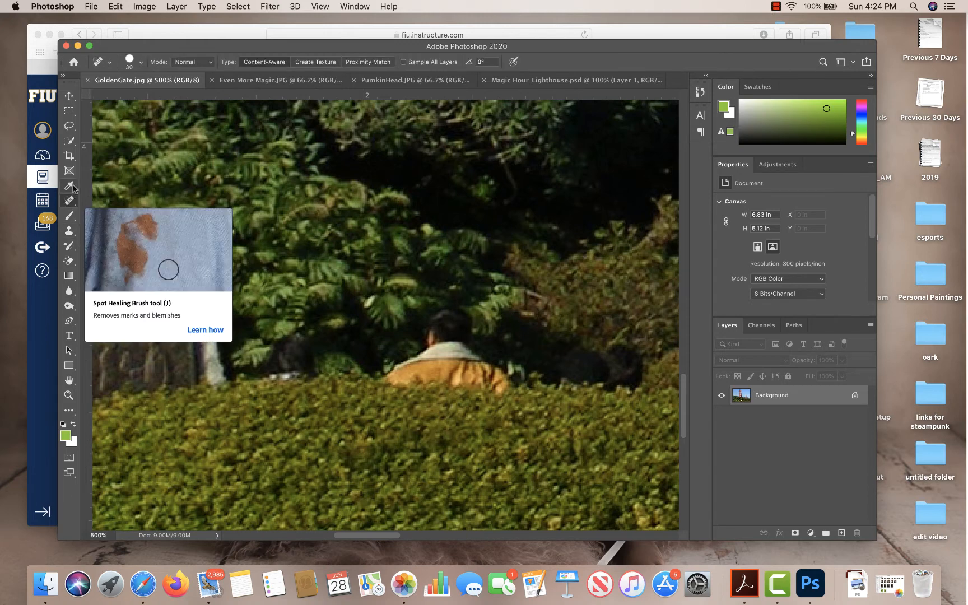
{"action": "right_click", "coordinate": [66, 203]}
{"action": "left_click", "coordinate": [67, 205]}
{"action": "right_click", "coordinate": [67, 203]}
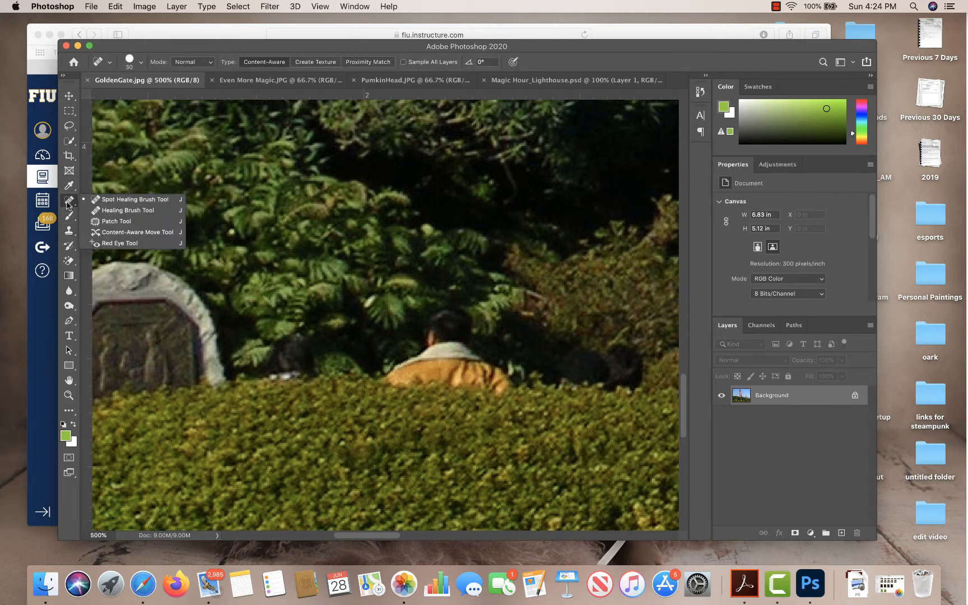
{"action": "left_click", "coordinate": [116, 203]}
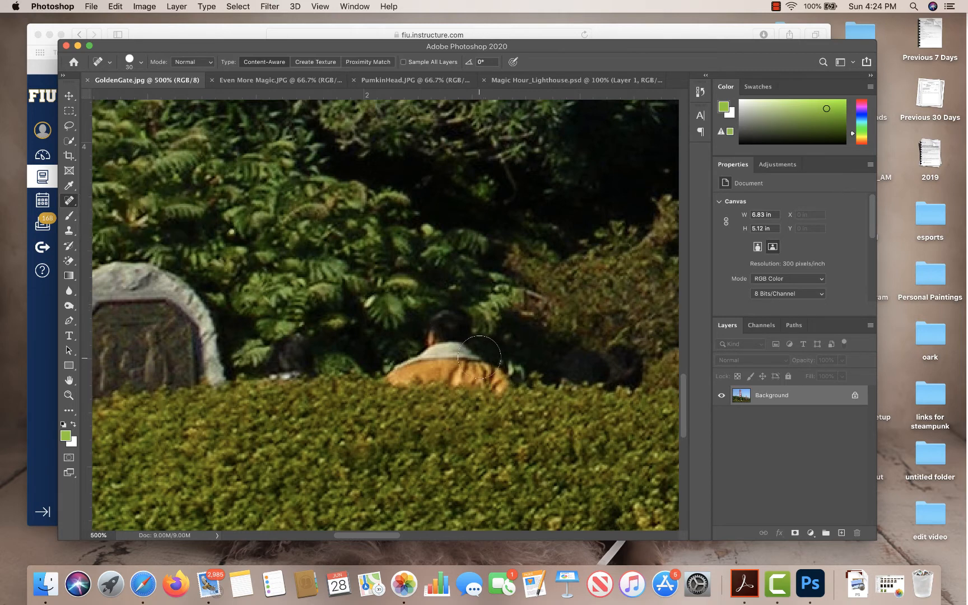
{"action": "mouse_move", "coordinate": [490, 350]}
{"action": "left_mouse_down"}
{"action": "mouse_move", "coordinate": [435, 337]}
{"action": "mouse_move", "coordinate": [438, 326]}
{"action": "mouse_move", "coordinate": [427, 347]}
{"action": "mouse_move", "coordinate": [446, 364]}
{"action": "mouse_move", "coordinate": [400, 362]}
{"action": "mouse_move", "coordinate": [506, 372]}
{"action": "left_mouse_up"}
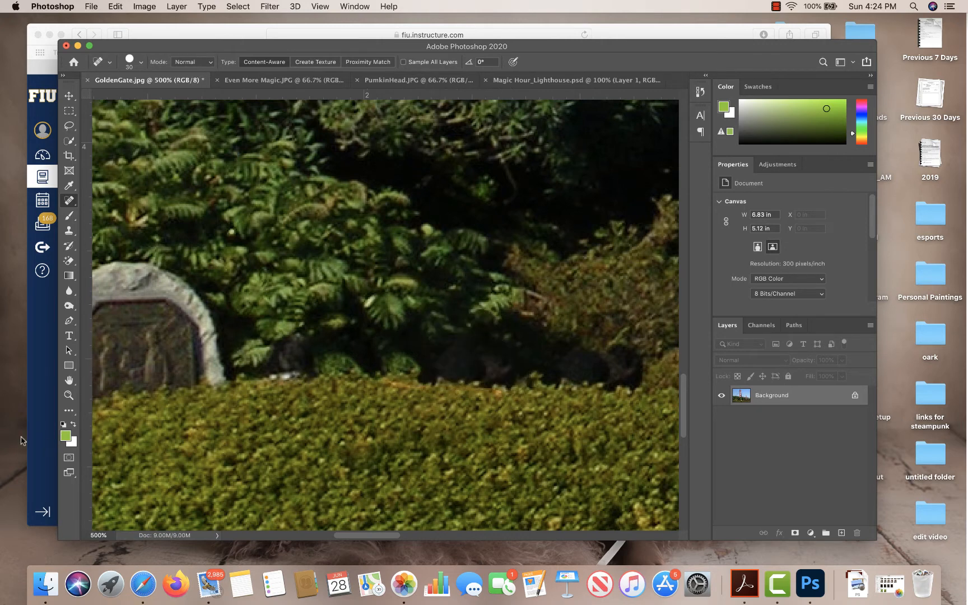
- Heal away the dark-haired head beside the stone monument and clean up the patch where the orange-jacketed person sat
{"action": "mouse_move", "coordinate": [303, 349]}
{"action": "left_mouse_down"}
{"action": "mouse_move", "coordinate": [282, 358]}
{"action": "mouse_move", "coordinate": [298, 358]}
{"action": "left_mouse_up"}
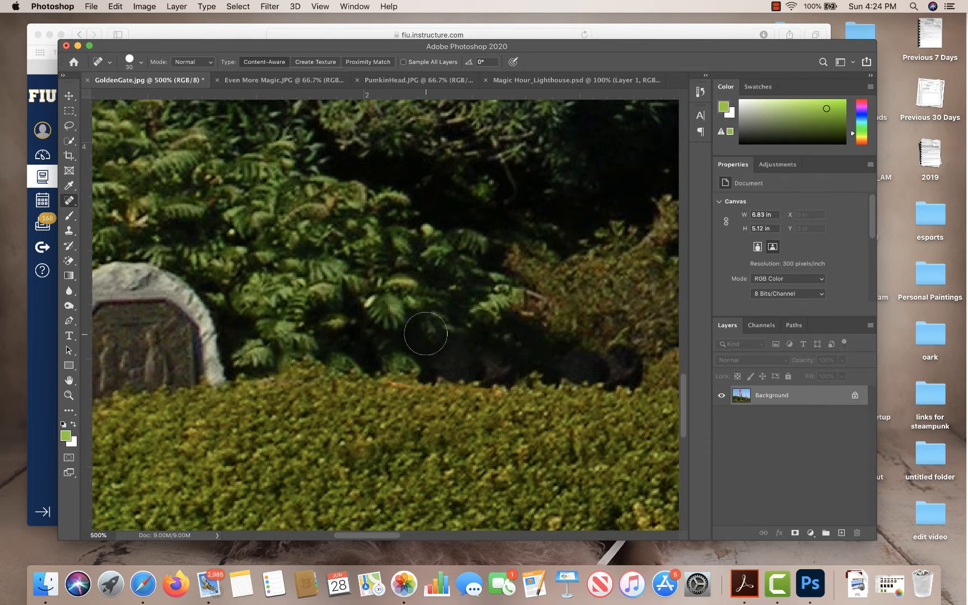
{"action": "mouse_move", "coordinate": [425, 334]}
{"action": "left_mouse_down"}
{"action": "mouse_move", "coordinate": [441, 335]}
{"action": "mouse_move", "coordinate": [425, 340]}
{"action": "mouse_move", "coordinate": [441, 350]}
{"action": "mouse_move", "coordinate": [413, 356]}
{"action": "mouse_move", "coordinate": [435, 360]}
{"action": "left_mouse_up"}
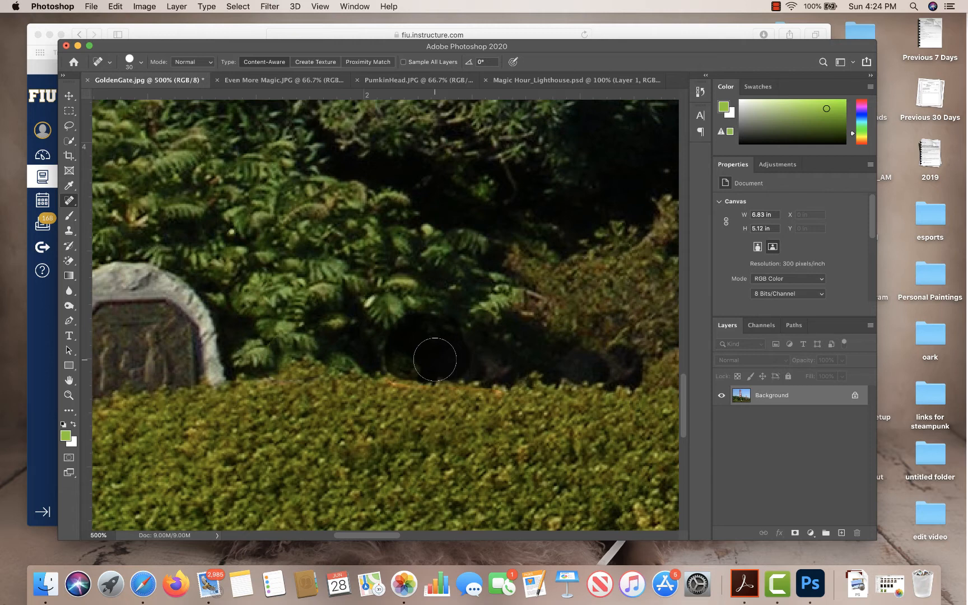
{"action": "left_click_drag", "start_coordinate": [435, 359], "coordinate": [435, 359]}
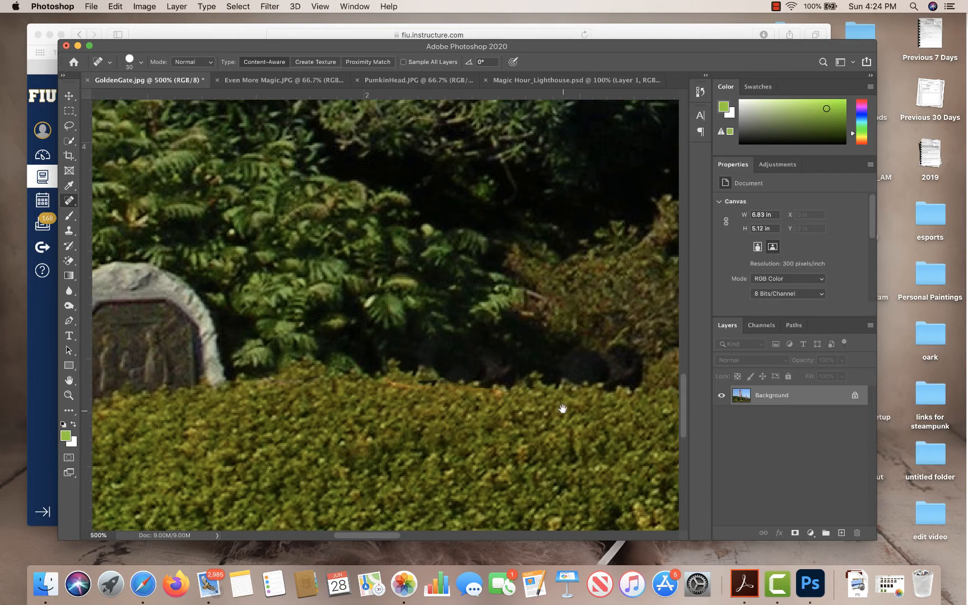
- Heal away the dark figures at the base of the brownish shrub along the hedge
{"action": "left_click_drag", "start_coordinate": [562, 408], "coordinate": [313, 326]}
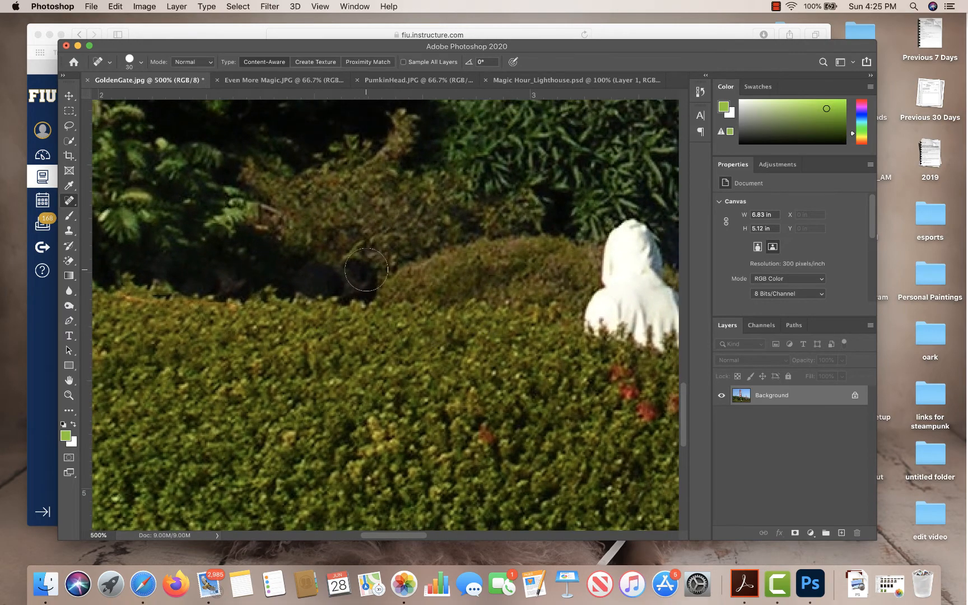
{"action": "mouse_move", "coordinate": [365, 280]}
{"action": "left_mouse_down"}
{"action": "mouse_move", "coordinate": [347, 257]}
{"action": "mouse_move", "coordinate": [350, 269]}
{"action": "mouse_move", "coordinate": [332, 281]}
{"action": "mouse_move", "coordinate": [302, 278]}
{"action": "left_mouse_up"}
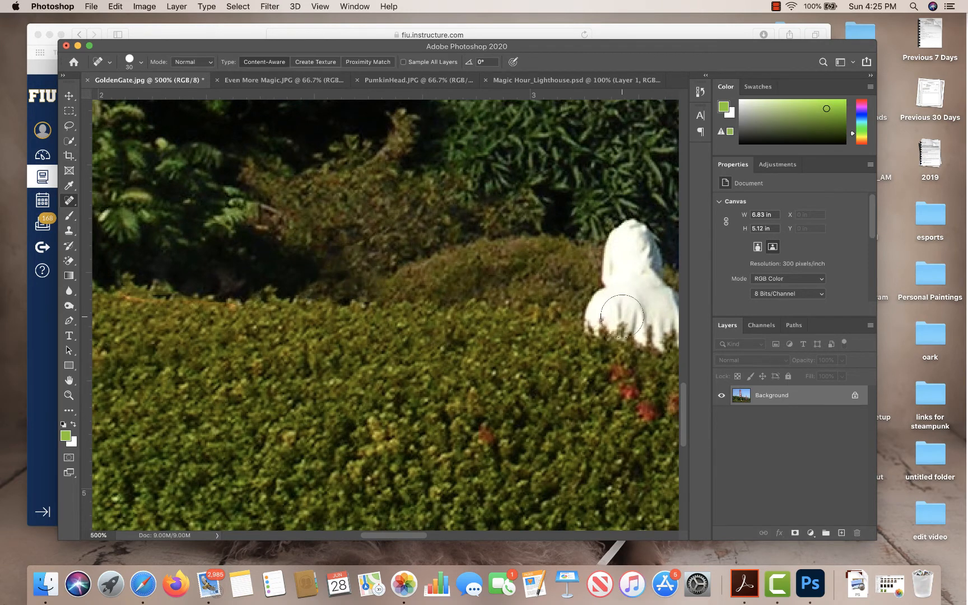
{"action": "mouse_move", "coordinate": [342, 274]}
{"action": "left_mouse_down"}
{"action": "mouse_move", "coordinate": [352, 284]}
{"action": "mouse_move", "coordinate": [392, 283]}
{"action": "left_mouse_up"}
- Set up the Clone Stamp with a 35 px brush and sample the shrub beside the white-hooded figure
{"action": "left_click_drag", "start_coordinate": [621, 343], "coordinate": [316, 300]}
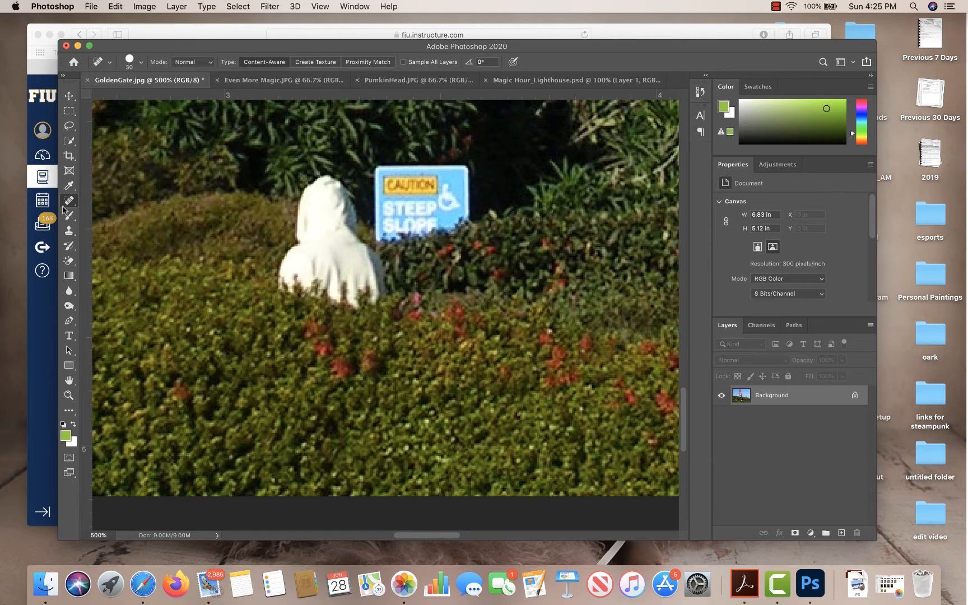
{"action": "left_click", "coordinate": [72, 232]}
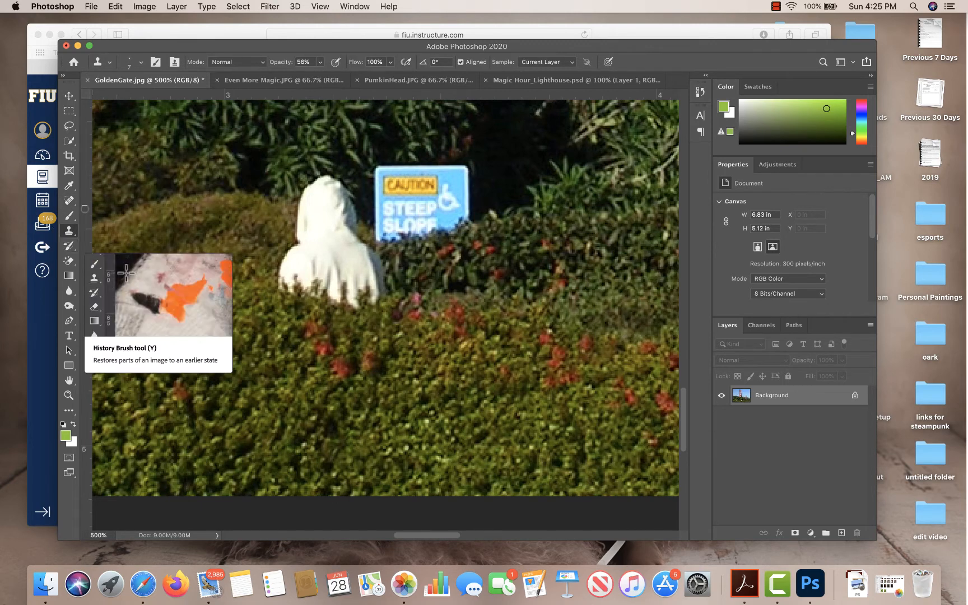
{"action": "key", "text": "bracketright"}
{"action": "key", "text": "bracketright"}
{"action": "key", "text": "bracketright"}
{"action": "key", "text": "bracketright"}
{"action": "key", "text": "bracketright"}
{"action": "key", "text": "bracketright"}
{"action": "key", "text": "bracketright"}
{"action": "key", "text": "bracketright"}
{"action": "key", "text": "bracketright"}
{"action": "key", "text": "bracketright"}
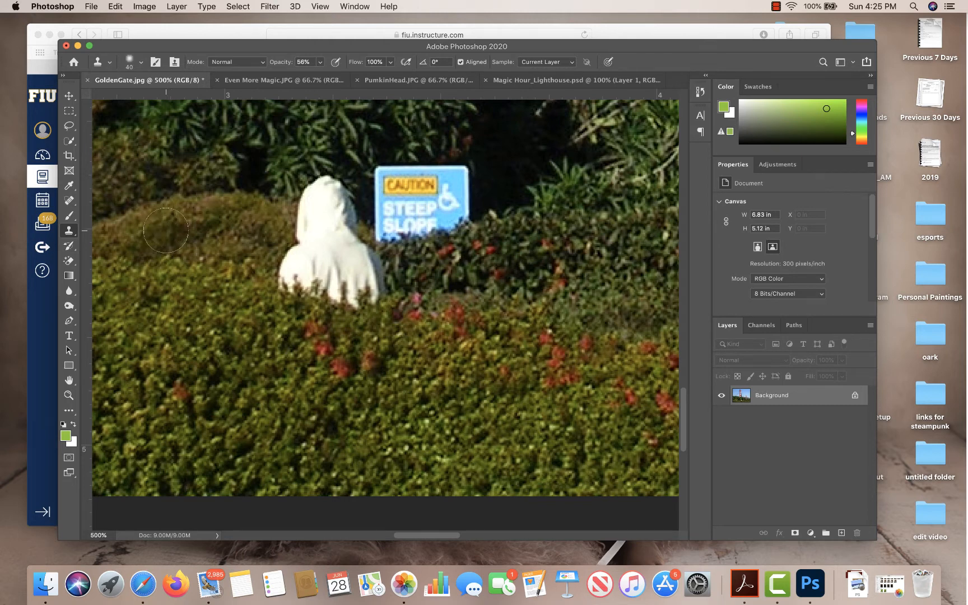
{"action": "key", "text": "bracketleft"}
{"action": "key", "text": "bracketleft"}
{"action": "left_click", "coordinate": [216, 250], "text": "alt"}
{"action": "left_click", "coordinate": [201, 243], "text": "alt"}
- Raise the Clone Stamp opacity to 100% and paint the sampled shrub and hedge over the whole white-hooded figure
{"action": "left_click_drag", "start_coordinate": [294, 252], "coordinate": [325, 248]}
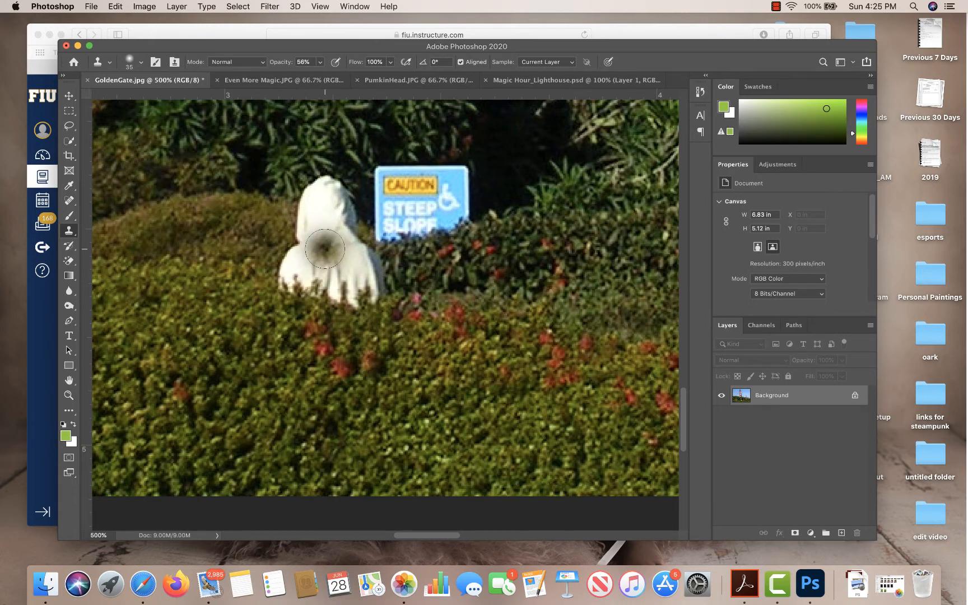
{"action": "key", "text": "super+z"}
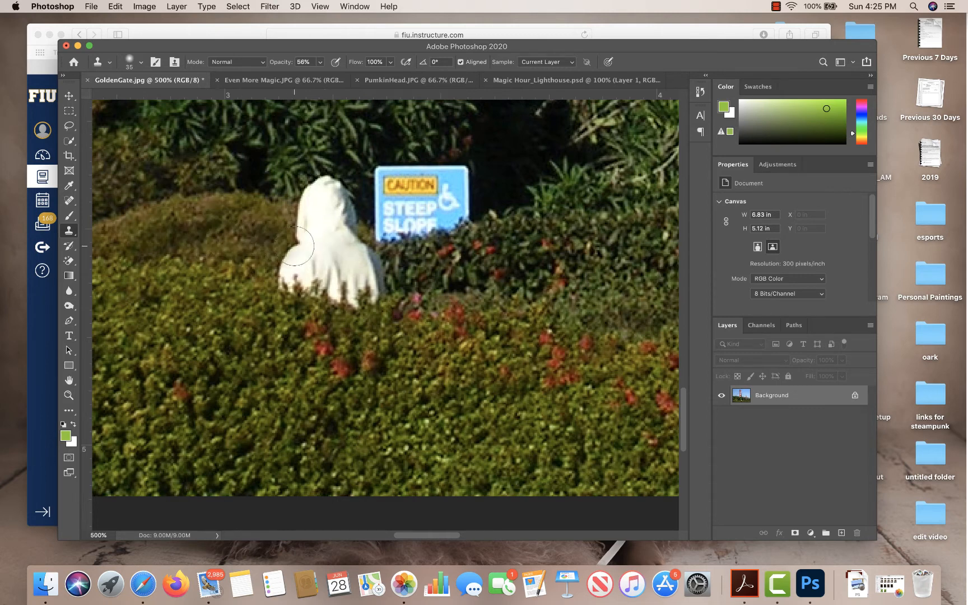
{"action": "left_click", "coordinate": [321, 249]}
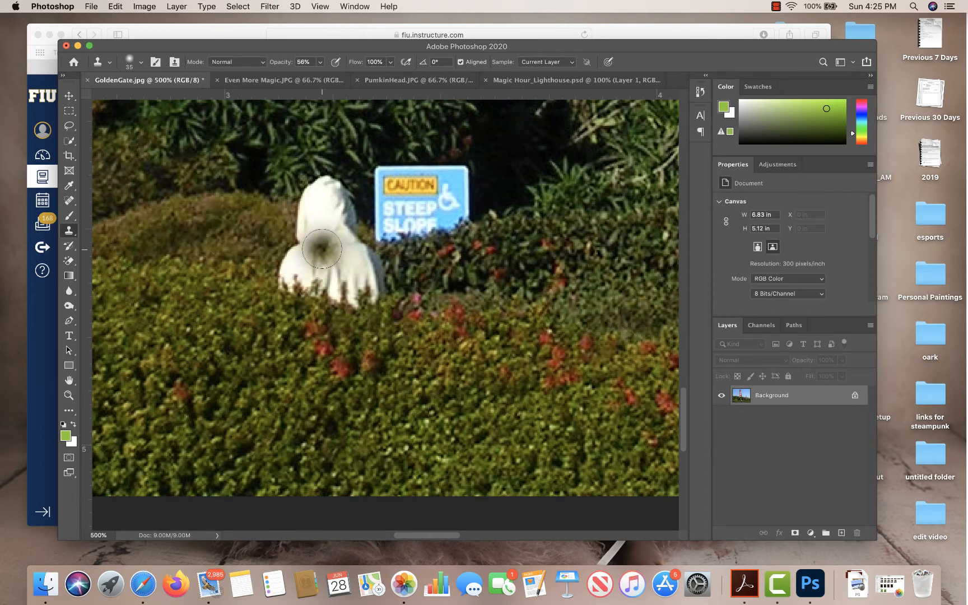
{"action": "left_click_drag", "start_coordinate": [321, 249], "coordinate": [336, 255]}
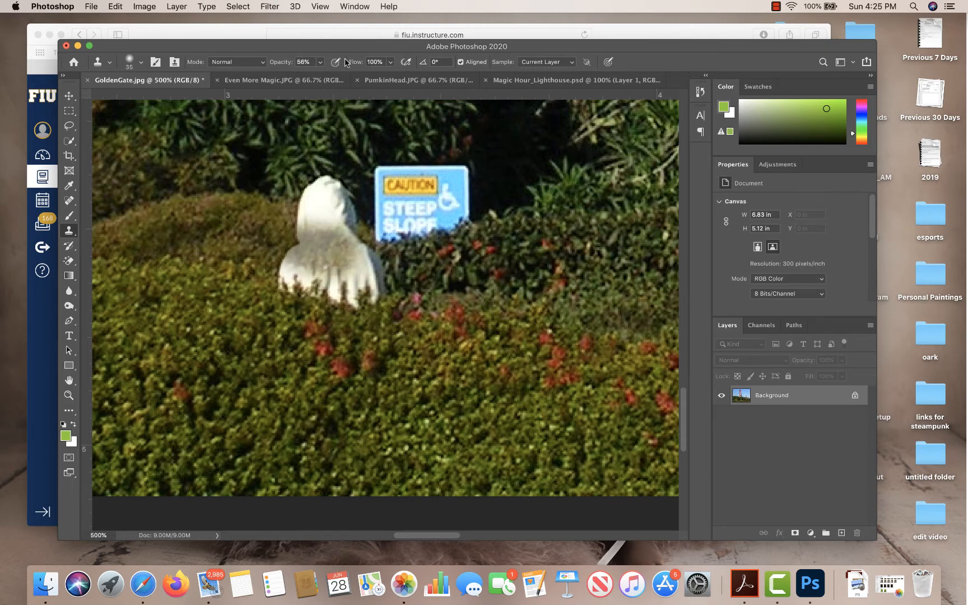
{"action": "left_click", "coordinate": [320, 62]}
{"action": "left_click_drag", "start_coordinate": [322, 78], "coordinate": [345, 79]}
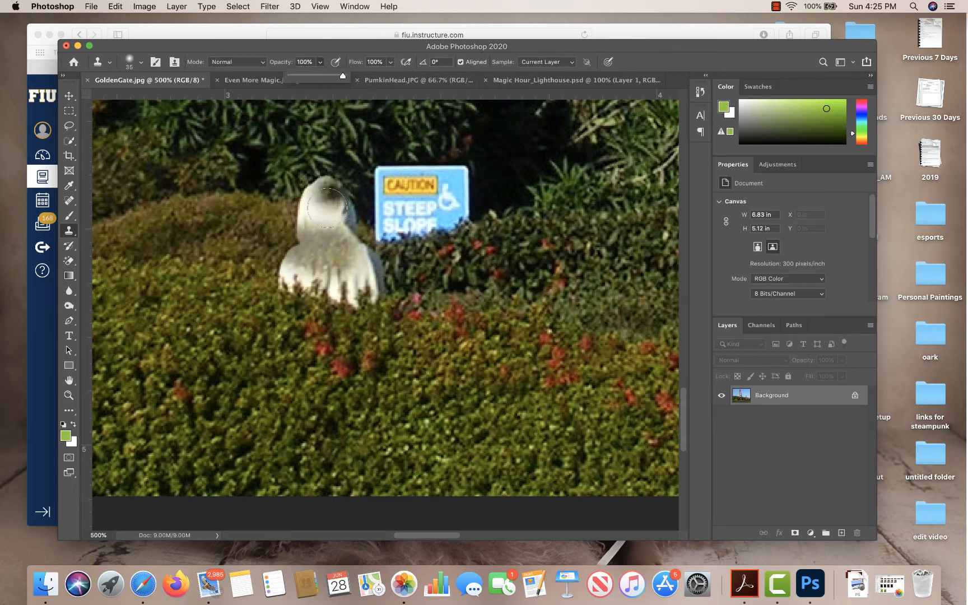
{"action": "mouse_move", "coordinate": [313, 250]}
{"action": "left_mouse_down"}
{"action": "mouse_move", "coordinate": [340, 258]}
{"action": "mouse_move", "coordinate": [305, 246]}
{"action": "mouse_move", "coordinate": [342, 255]}
{"action": "mouse_move", "coordinate": [360, 277]}
{"action": "mouse_move", "coordinate": [285, 257]}
{"action": "mouse_move", "coordinate": [340, 272]}
{"action": "mouse_move", "coordinate": [375, 305]}
{"action": "mouse_move", "coordinate": [287, 277]}
{"action": "mouse_move", "coordinate": [363, 262]}
{"action": "mouse_move", "coordinate": [352, 244]}
{"action": "mouse_move", "coordinate": [298, 219]}
{"action": "mouse_move", "coordinate": [341, 229]}
{"action": "mouse_move", "coordinate": [308, 211]}
{"action": "mouse_move", "coordinate": [346, 222]}
{"action": "mouse_move", "coordinate": [325, 201]}
{"action": "mouse_move", "coordinate": [336, 196]}
{"action": "mouse_move", "coordinate": [315, 187]}
{"action": "mouse_move", "coordinate": [331, 181]}
{"action": "mouse_move", "coordinate": [301, 187]}
{"action": "mouse_move", "coordinate": [321, 197]}
{"action": "mouse_move", "coordinate": [318, 188]}
{"action": "mouse_move", "coordinate": [293, 209]}
{"action": "mouse_move", "coordinate": [320, 207]}
{"action": "mouse_move", "coordinate": [318, 175]}
{"action": "mouse_move", "coordinate": [324, 200]}
{"action": "left_mouse_up"}
{"action": "left_click", "coordinate": [266, 196]}
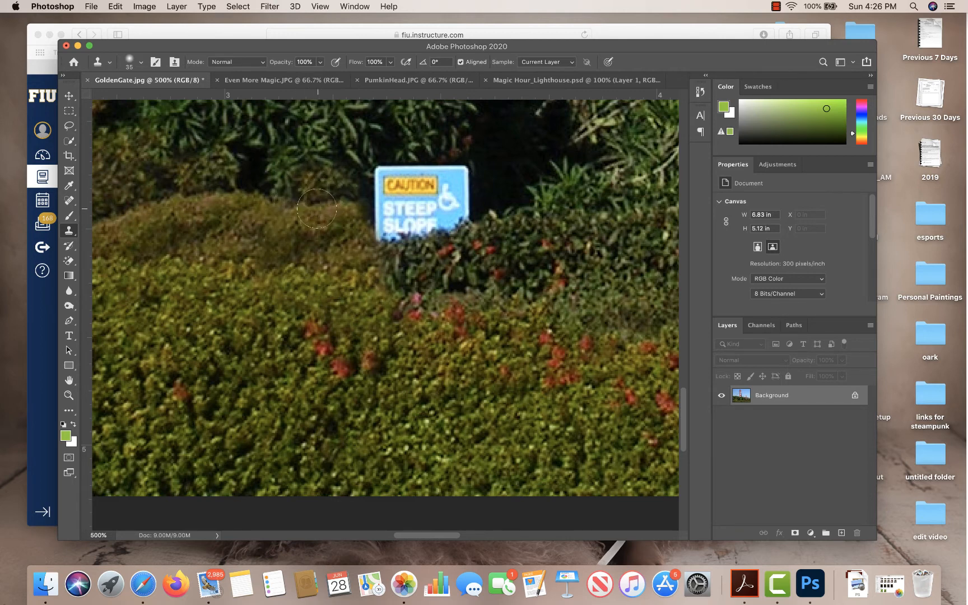
- Clone leaves sampled from the dark foliage above along the upper edge of the newly painted shrub
{"action": "left_click", "coordinate": [247, 175]}
{"action": "left_click", "coordinate": [321, 119], "text": "alt"}
{"action": "mouse_move", "coordinate": [327, 182]}
{"action": "left_mouse_down"}
{"action": "mouse_move", "coordinate": [306, 175]}
{"action": "mouse_move", "coordinate": [345, 174]}
{"action": "mouse_move", "coordinate": [288, 167]}
{"action": "left_mouse_up"}
{"action": "left_click", "coordinate": [531, 182]}
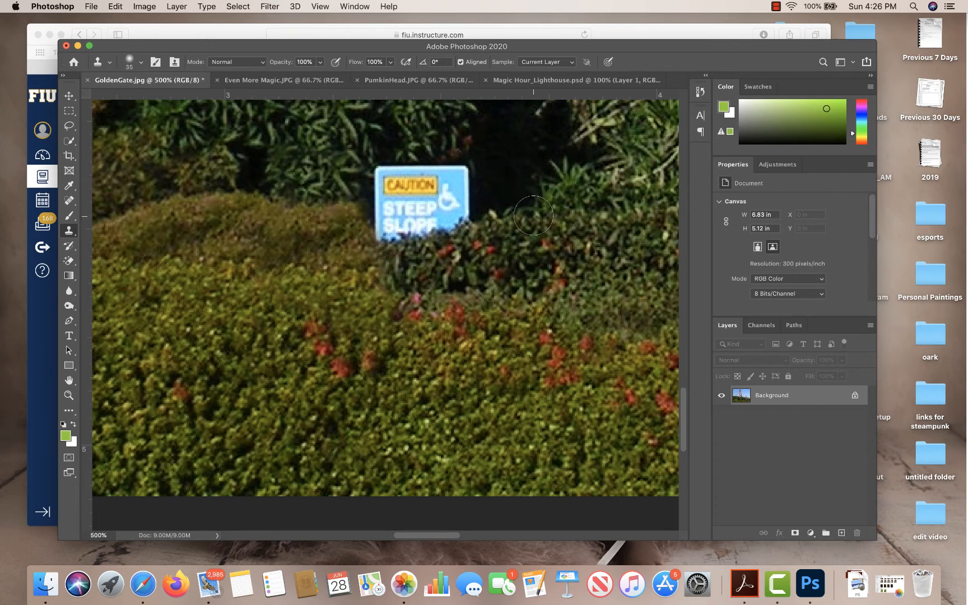
- Try to clone dark foliage over the lower part of the caution sign, and undo the stroke
{"action": "left_click", "coordinate": [301, 152], "text": "alt"}
{"action": "left_click_drag", "start_coordinate": [398, 211], "coordinate": [421, 240]}
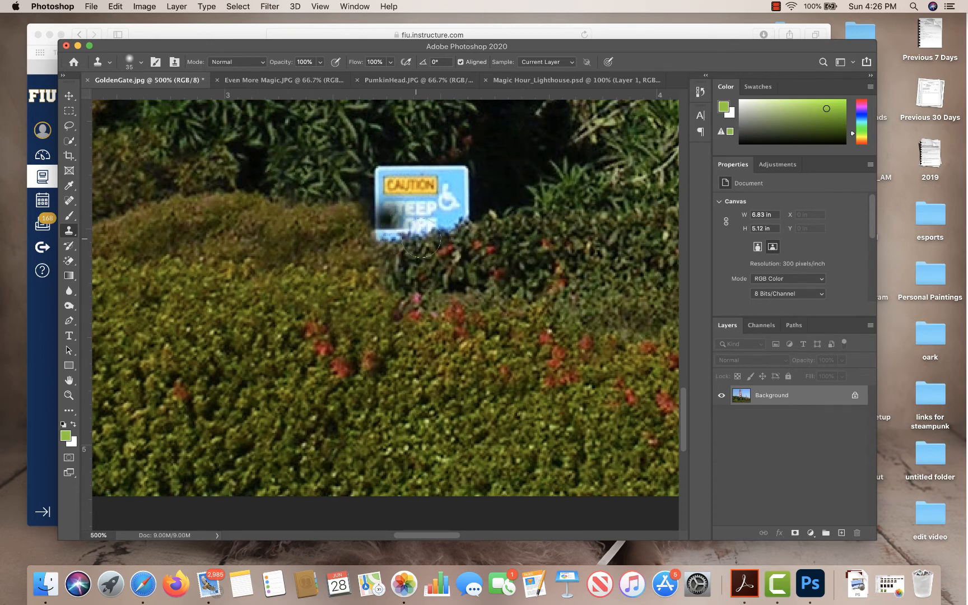
{"action": "key", "text": "super+z"}
{"action": "key", "text": "super+shift+z"}
{"action": "key", "text": "super+z"}
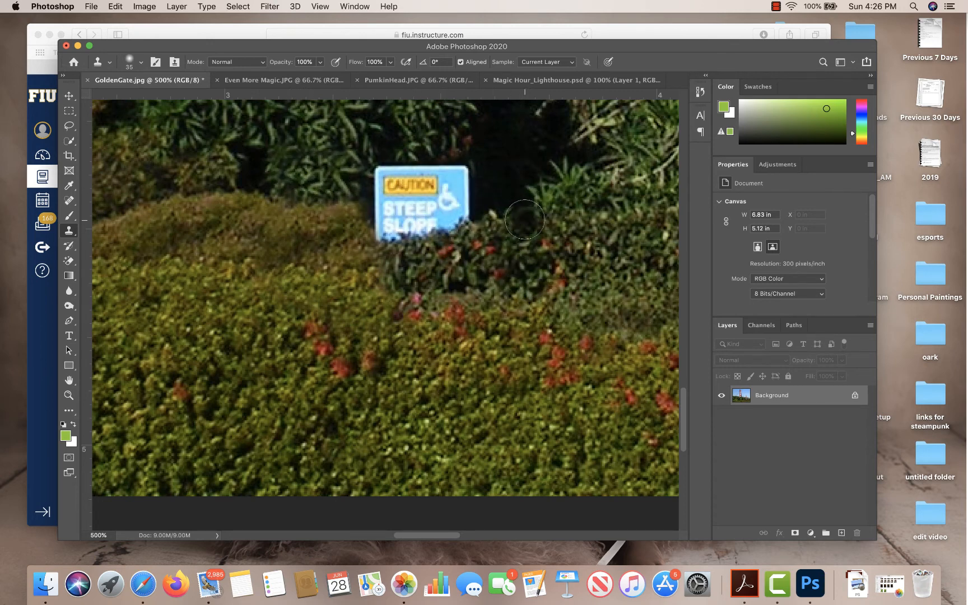
- Try to clone dark foliage over the upper part of the caution sign, and undo the strokes
{"action": "left_click_drag", "start_coordinate": [524, 219], "coordinate": [414, 297]}
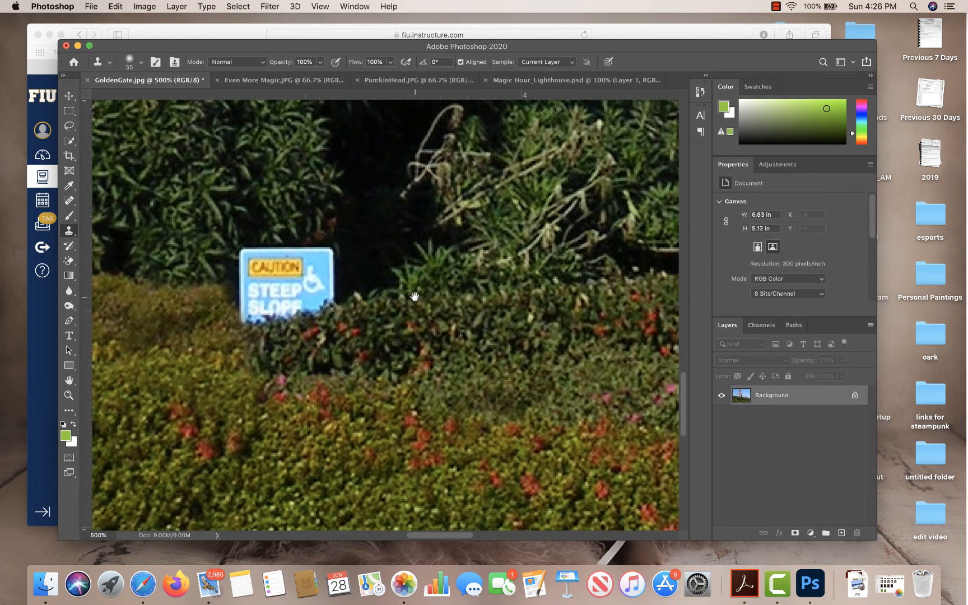
{"action": "left_click", "coordinate": [252, 255]}
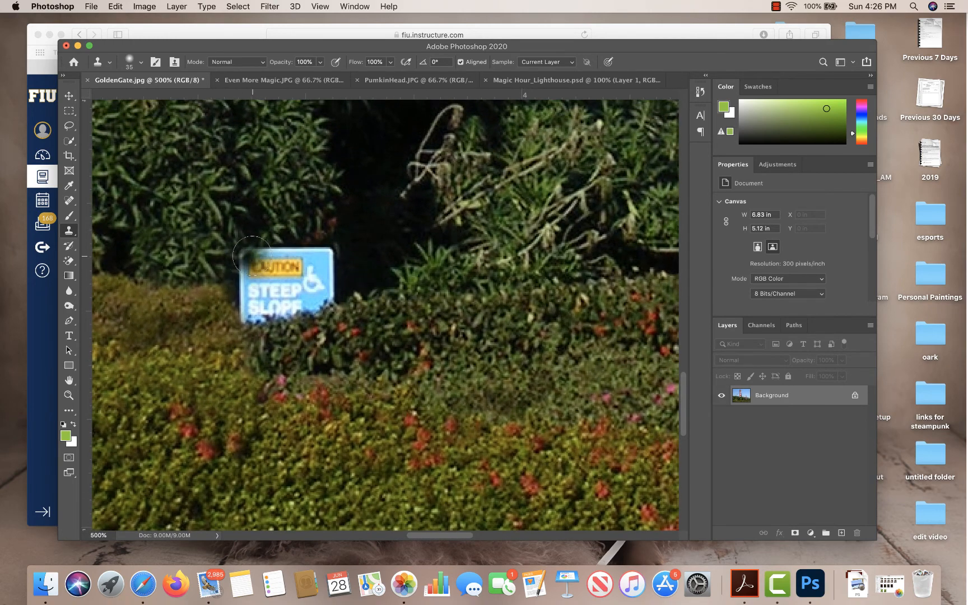
{"action": "left_click_drag", "start_coordinate": [252, 255], "coordinate": [272, 264]}
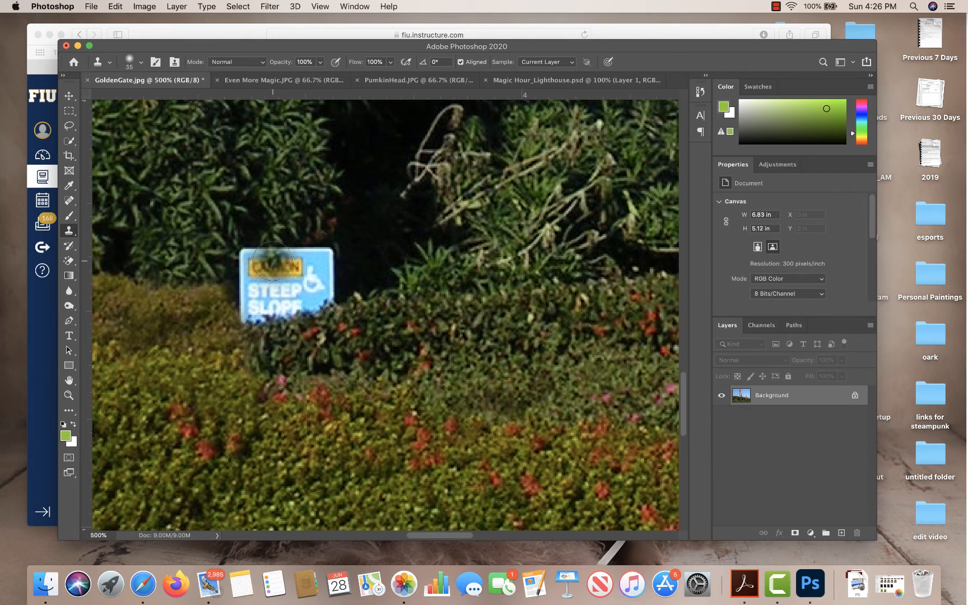
{"action": "key", "text": "super+z"}
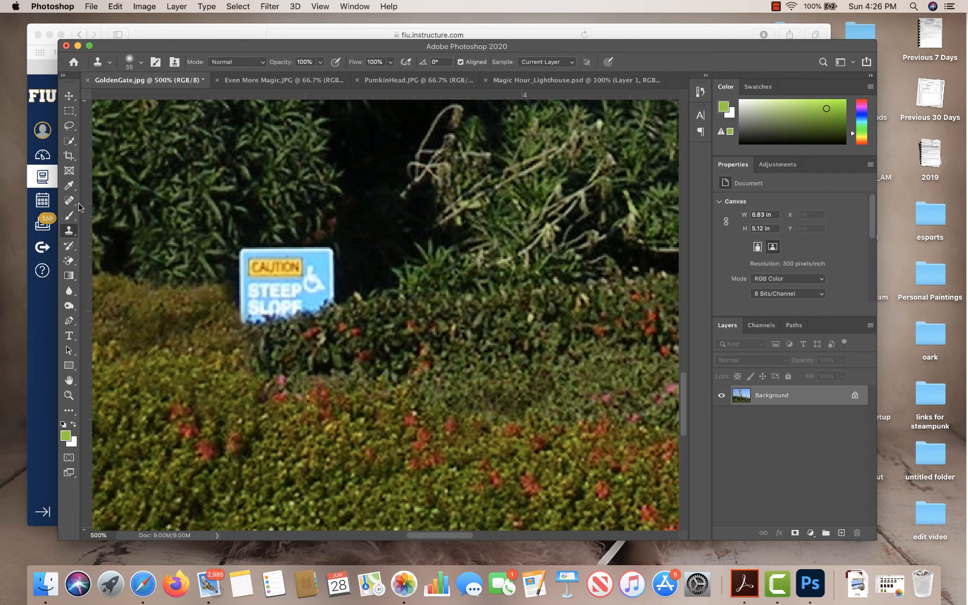
- Try to cover the caution sign with the Patch tool by outlining it and sampling the foliage above, and deselect
{"action": "left_click", "coordinate": [68, 231]}
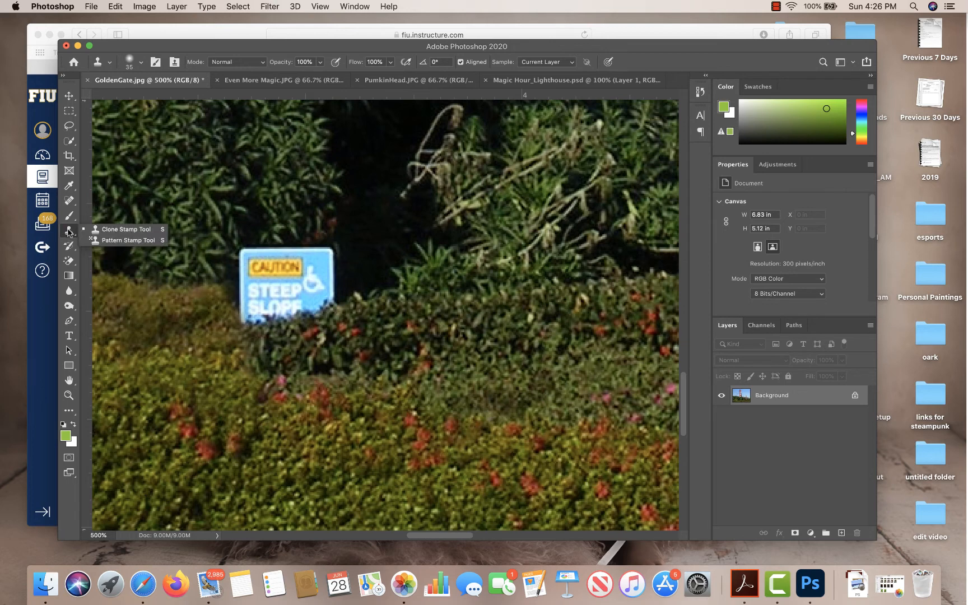
{"action": "left_click", "coordinate": [69, 232]}
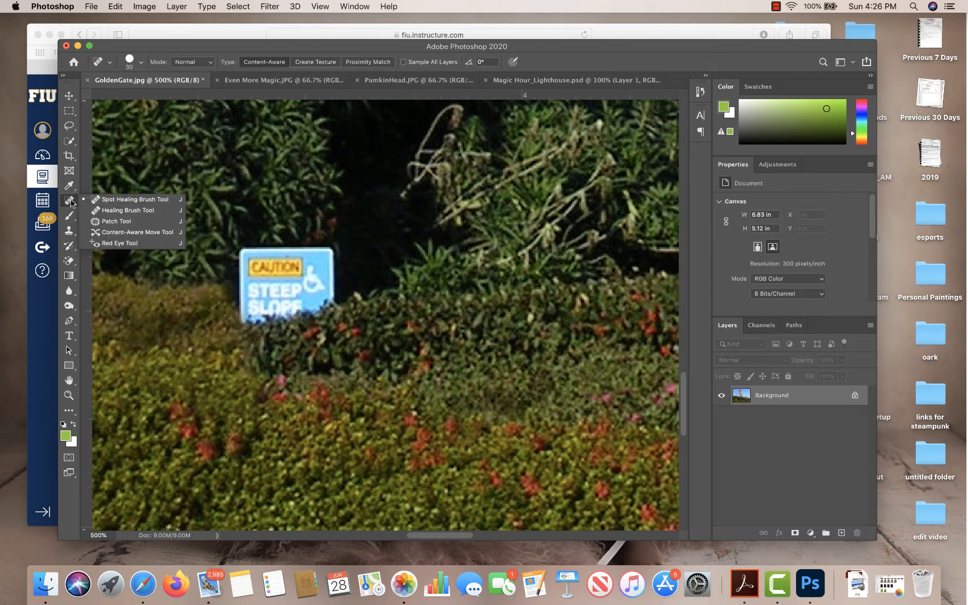
{"action": "left_click", "coordinate": [134, 222]}
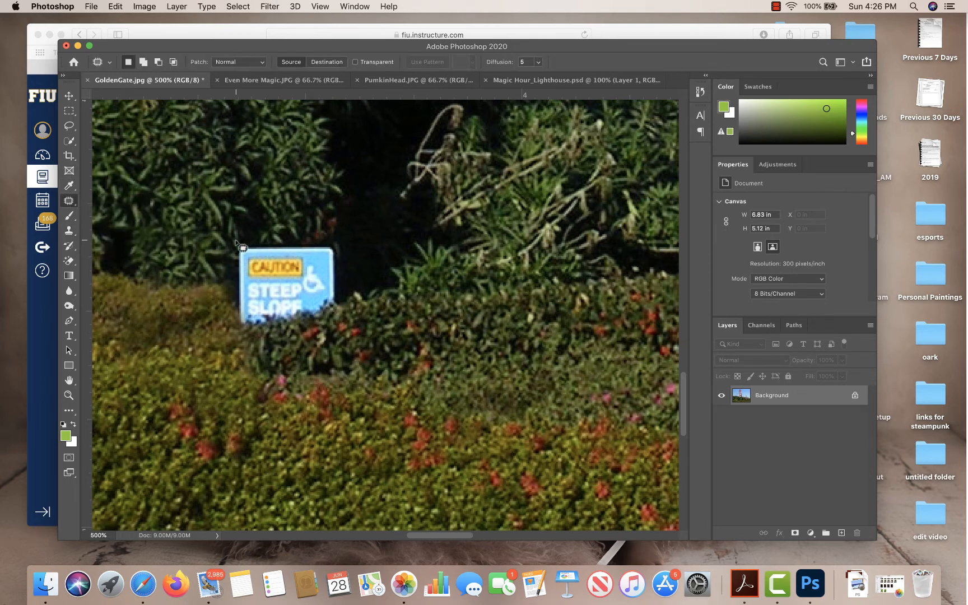
{"action": "left_click_drag", "start_coordinate": [245, 281], "coordinate": [244, 280]}
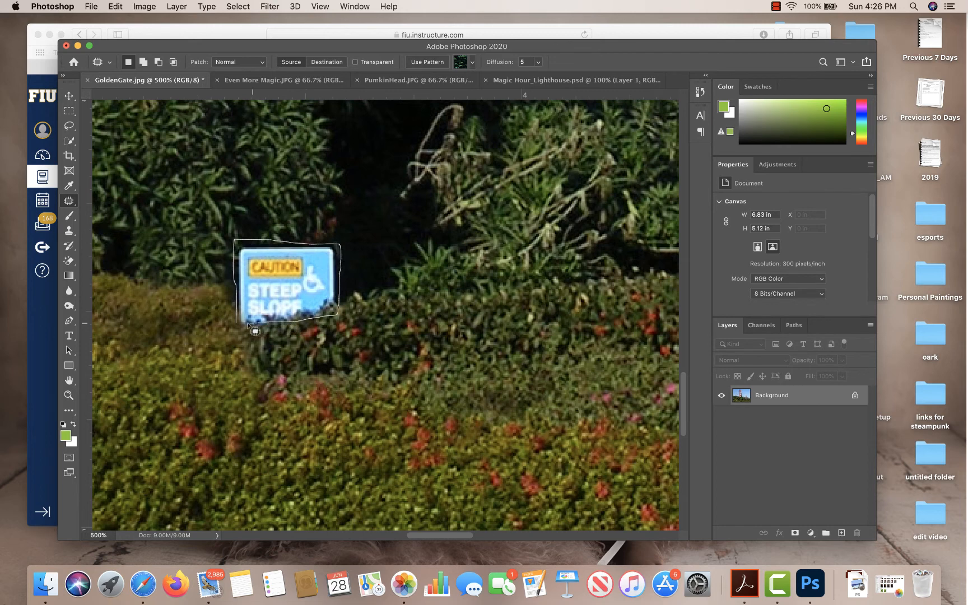
{"action": "left_click_drag", "start_coordinate": [249, 324], "coordinate": [237, 324]}
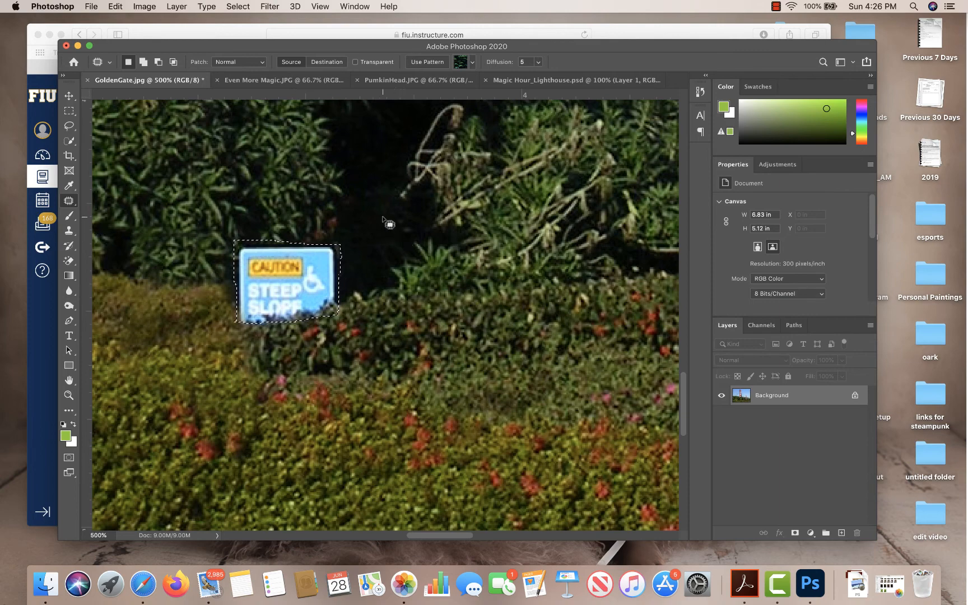
{"action": "left_click_drag", "start_coordinate": [382, 218], "coordinate": [352, 335]}
{"action": "left_click_drag", "start_coordinate": [299, 380], "coordinate": [292, 291]}
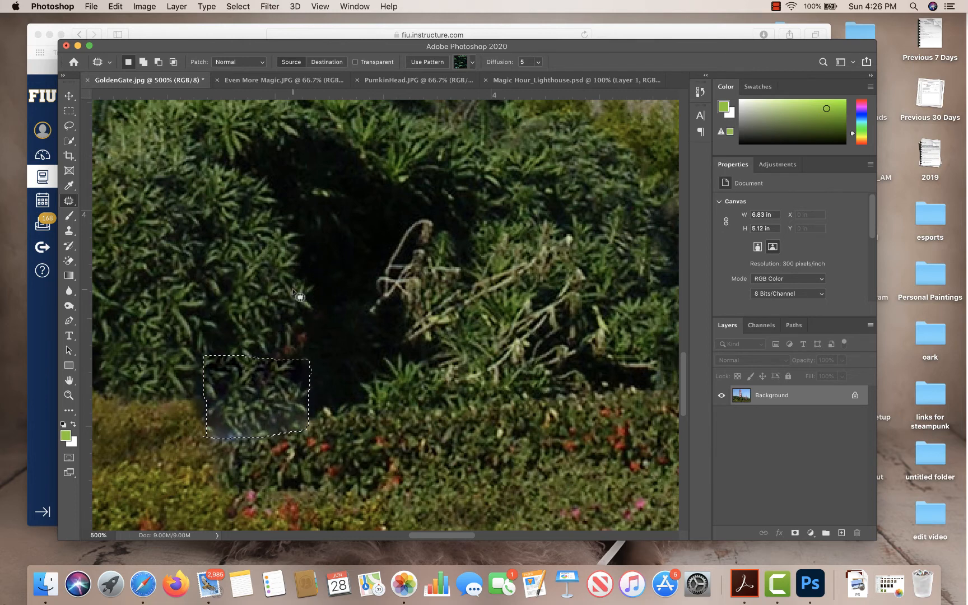
{"action": "left_click", "coordinate": [335, 331]}
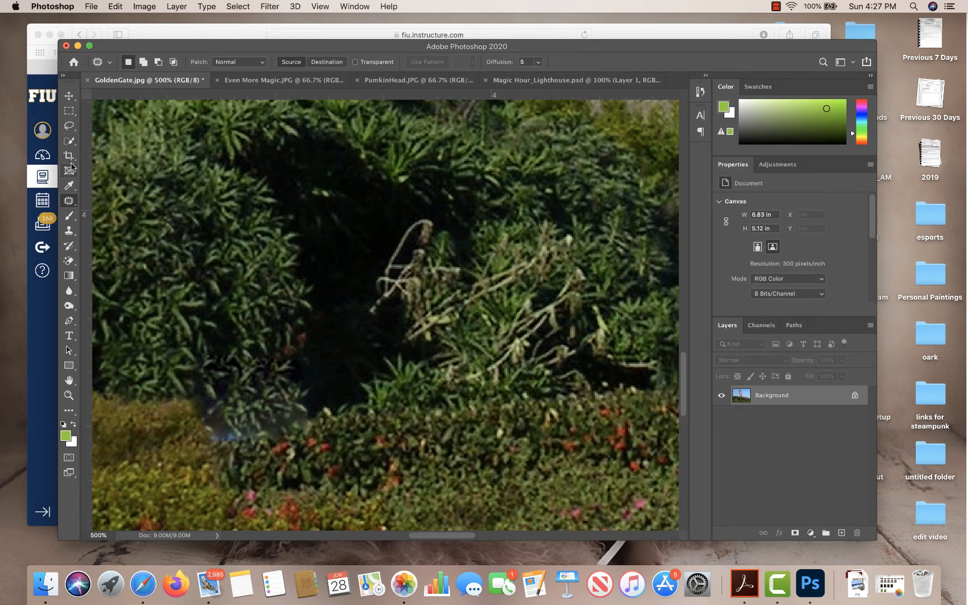
- Undo the patch over the caution sign and clear the selection around it
{"action": "left_click", "coordinate": [69, 185]}
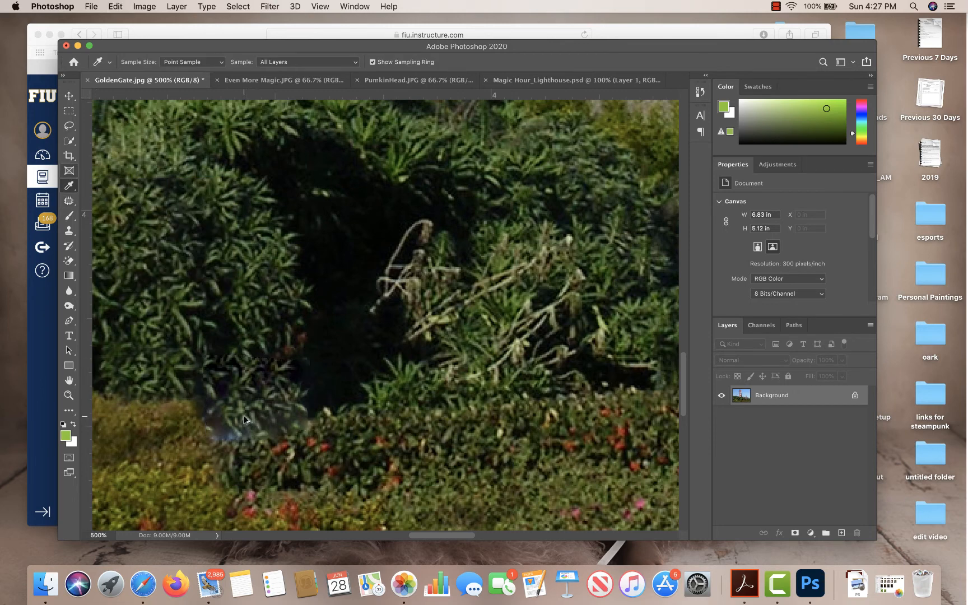
{"action": "key", "text": "super+z"}
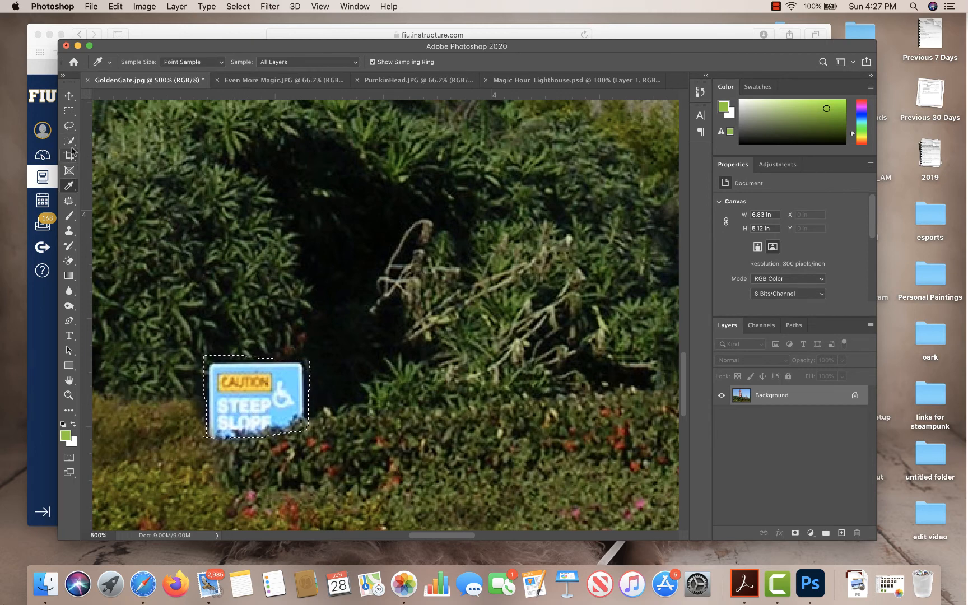
{"action": "left_click", "coordinate": [69, 111]}
{"action": "left_click", "coordinate": [174, 193]}
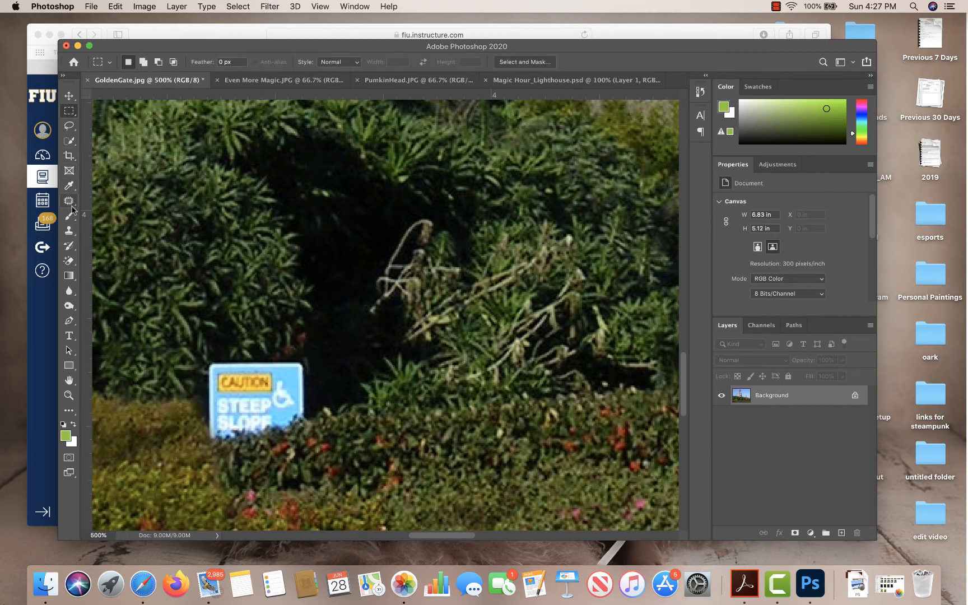
- Remove the caution sign with the 30 px content-aware Spot Healing Brush, including the blue remnants along the hedge's upper edge
{"action": "left_click", "coordinate": [69, 199]}
{"action": "right_click", "coordinate": [67, 203]}
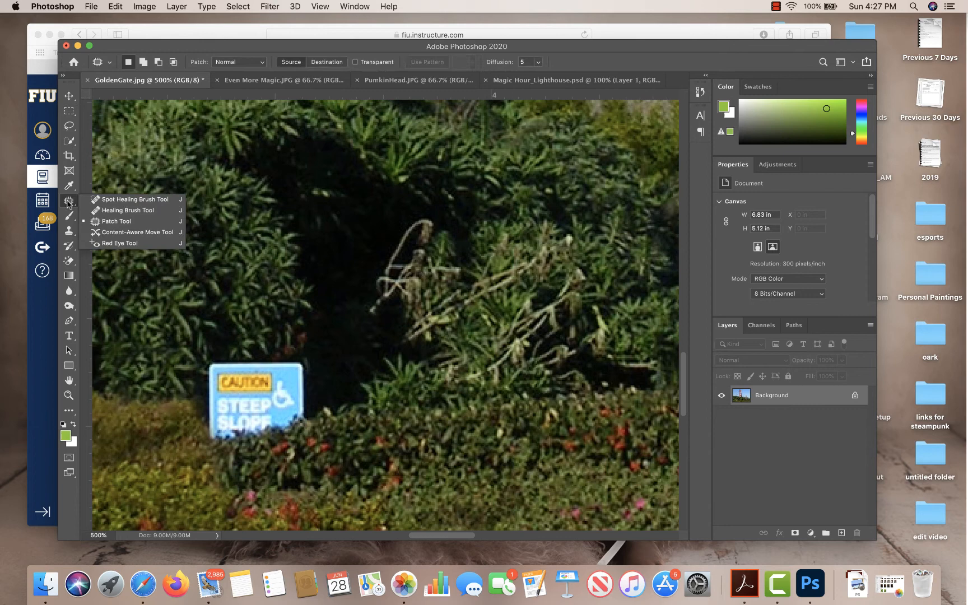
{"action": "left_click", "coordinate": [129, 197]}
{"action": "mouse_move", "coordinate": [207, 368]}
{"action": "left_mouse_down"}
{"action": "mouse_move", "coordinate": [302, 386]}
{"action": "mouse_move", "coordinate": [218, 406]}
{"action": "mouse_move", "coordinate": [216, 414]}
{"action": "mouse_move", "coordinate": [289, 399]}
{"action": "mouse_move", "coordinate": [252, 427]}
{"action": "mouse_move", "coordinate": [209, 426]}
{"action": "mouse_move", "coordinate": [210, 437]}
{"action": "left_mouse_up"}
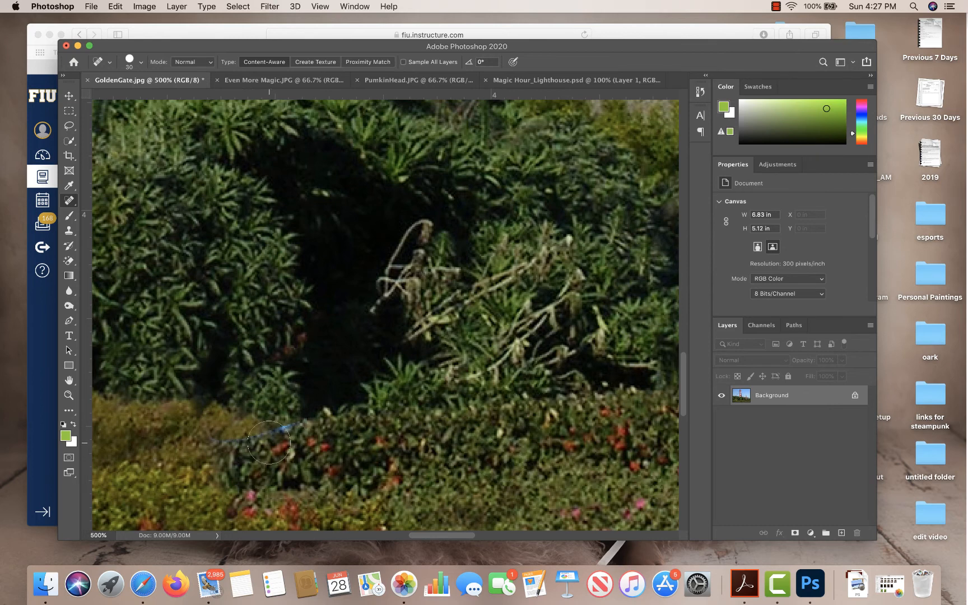
{"action": "mouse_move", "coordinate": [302, 421]}
{"action": "left_mouse_down"}
{"action": "mouse_move", "coordinate": [241, 436]}
{"action": "mouse_move", "coordinate": [230, 450]}
{"action": "left_mouse_up"}
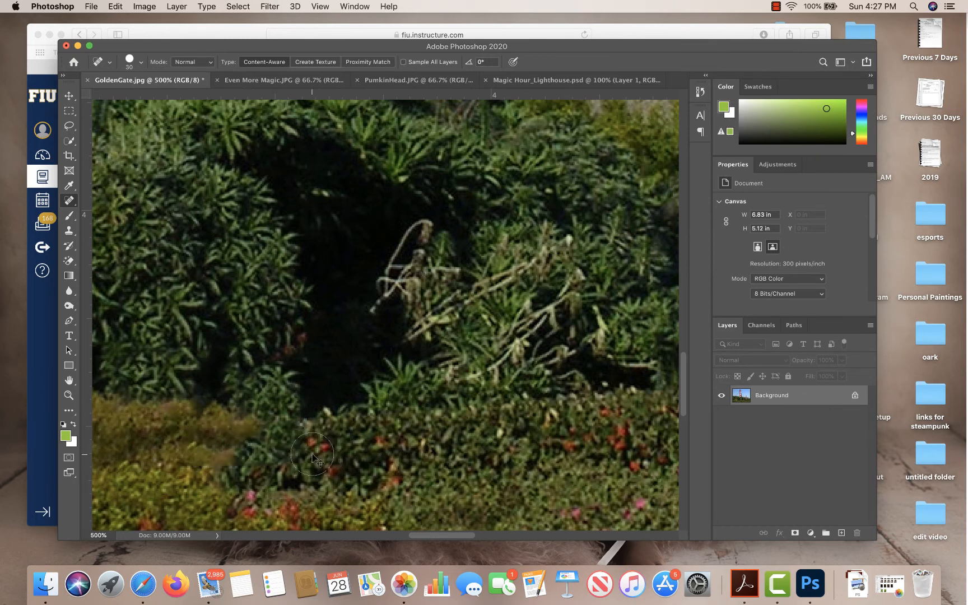
- Examine the retouched photo at 200% zoom, from the stone plaque across to the bridge and hedges, for leftover objects
{"action": "key", "text": "super+minus"}
{"action": "key", "text": "super+minus"}
{"action": "key", "text": "super+minus"}
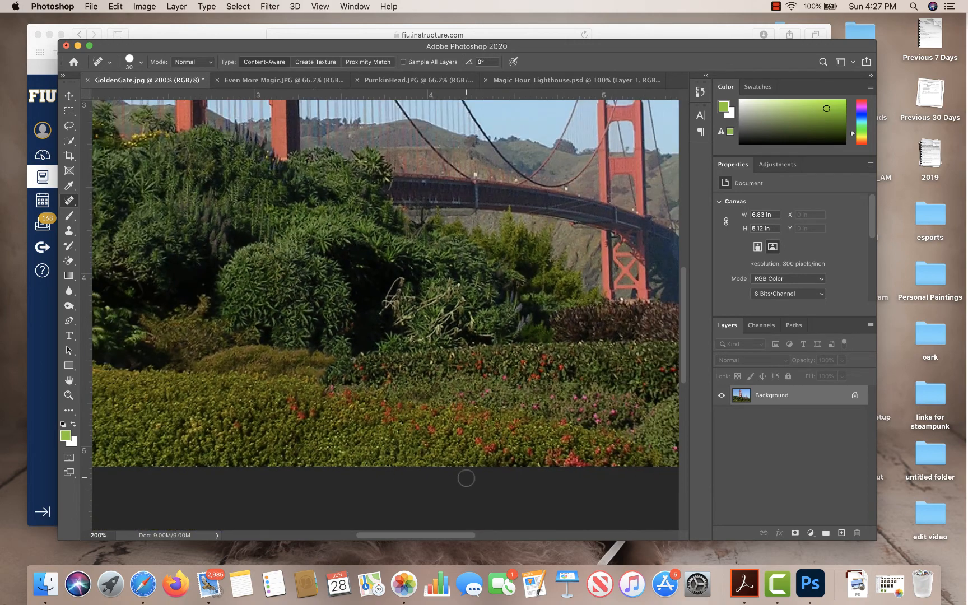
{"action": "left_click_drag", "start_coordinate": [312, 382], "coordinate": [397, 379]}
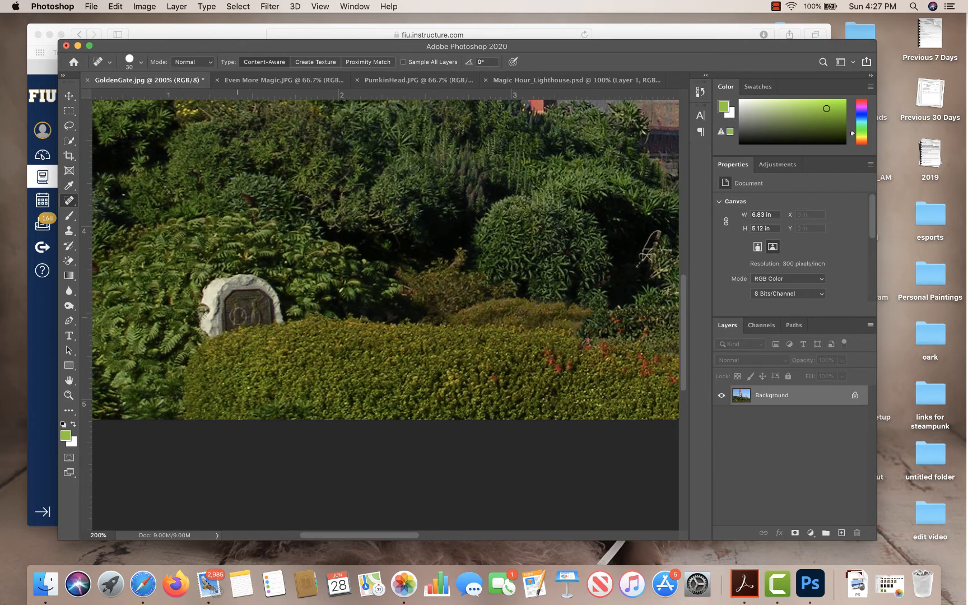
{"action": "left_click_drag", "start_coordinate": [238, 316], "coordinate": [317, 340]}
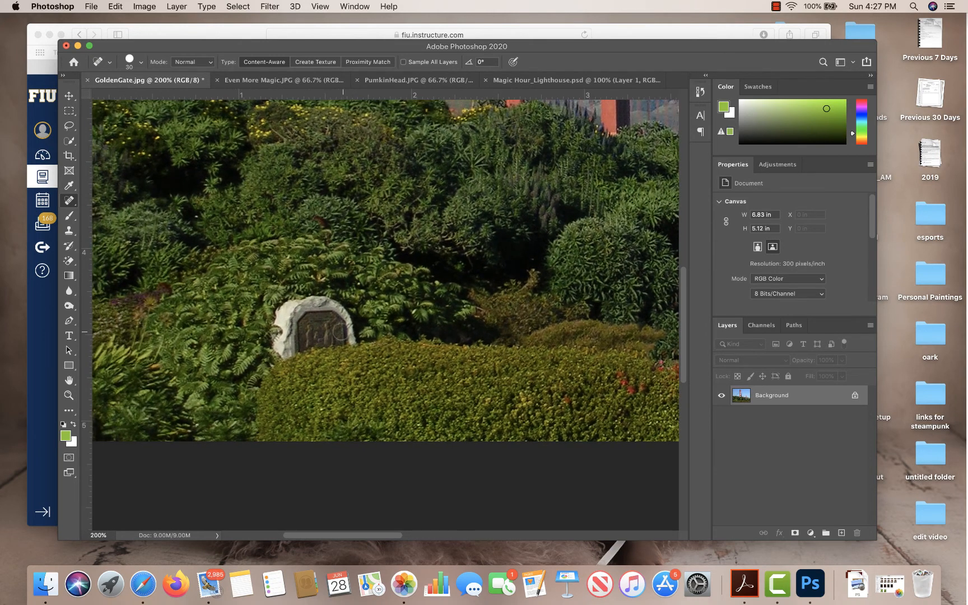
{"action": "left_click", "coordinate": [68, 229]}
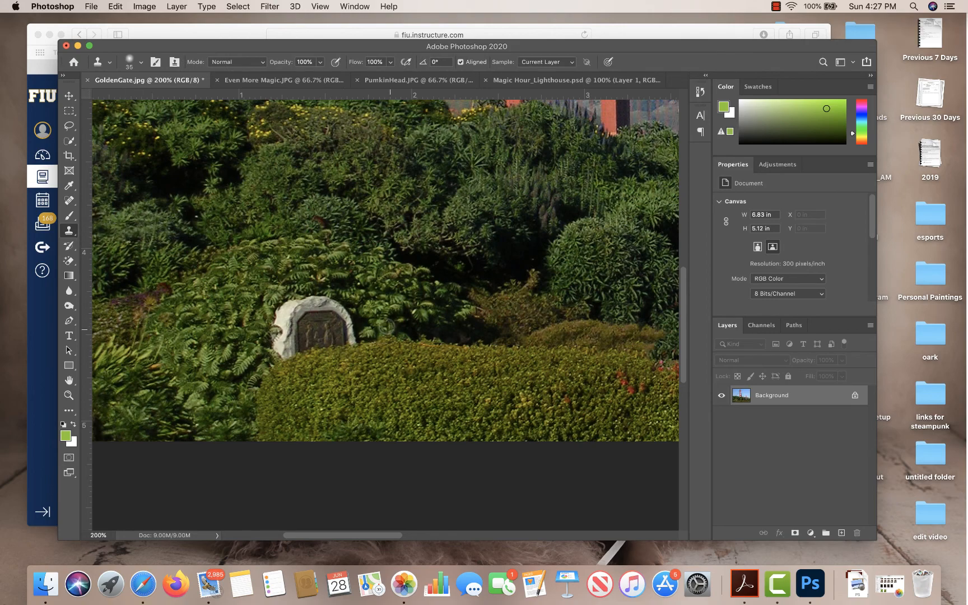
{"action": "left_click_drag", "start_coordinate": [486, 365], "coordinate": [398, 324]}
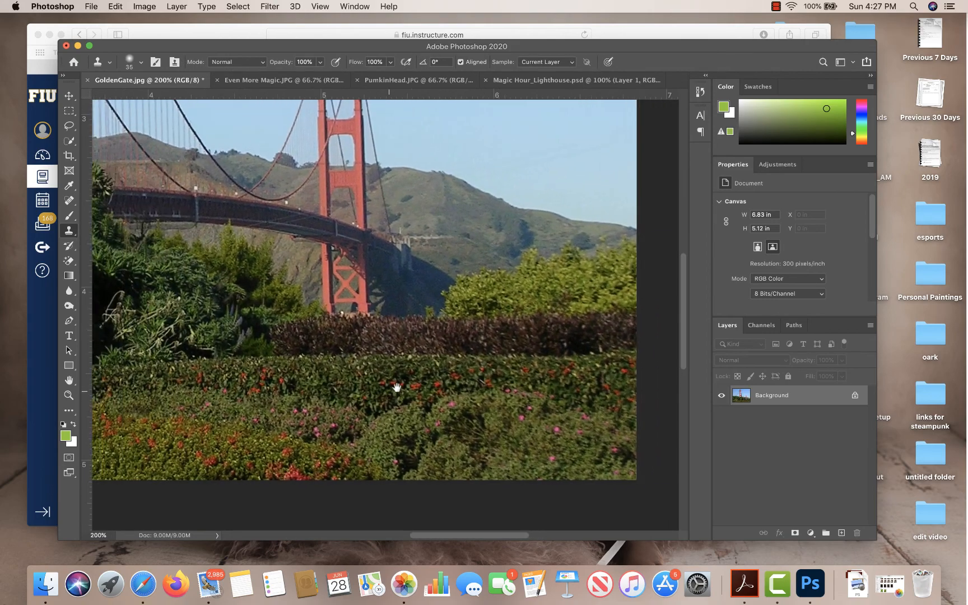
{"action": "left_click_drag", "start_coordinate": [147, 392], "coordinate": [385, 401]}
{"action": "left_click_drag", "start_coordinate": [282, 409], "coordinate": [577, 431]}
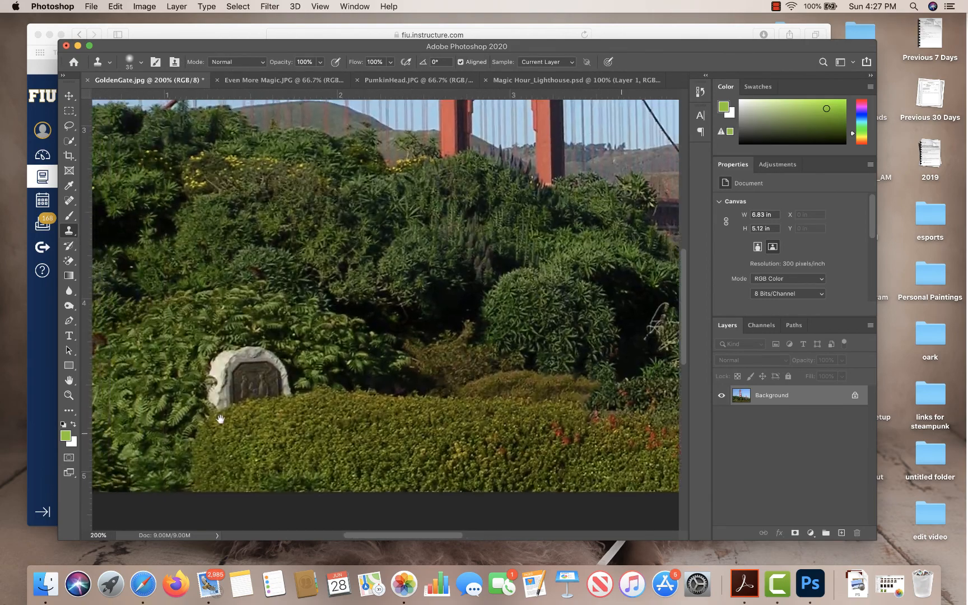
{"action": "left_click_drag", "start_coordinate": [170, 416], "coordinate": [218, 418]}
{"action": "left_click", "coordinate": [776, 6]}
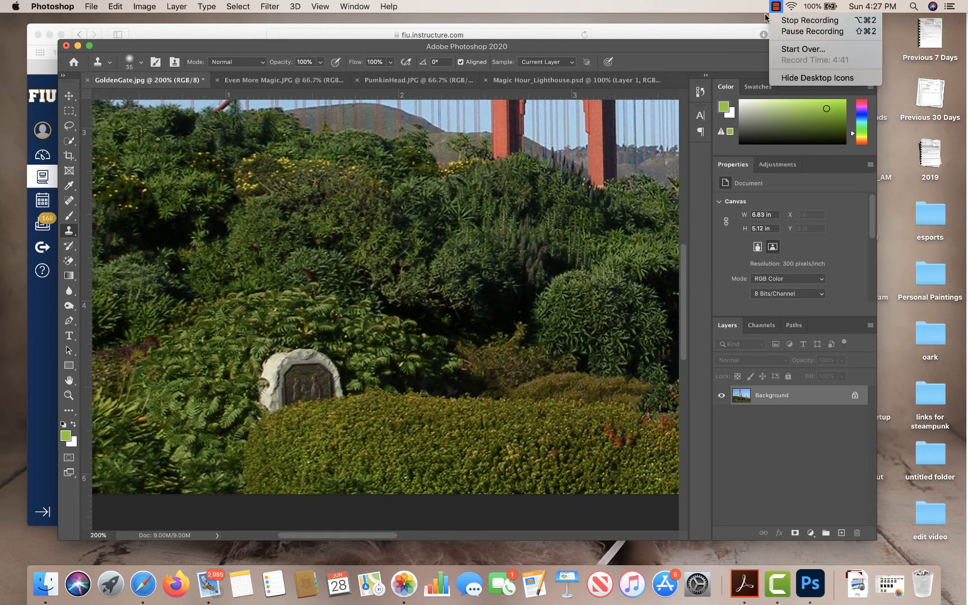